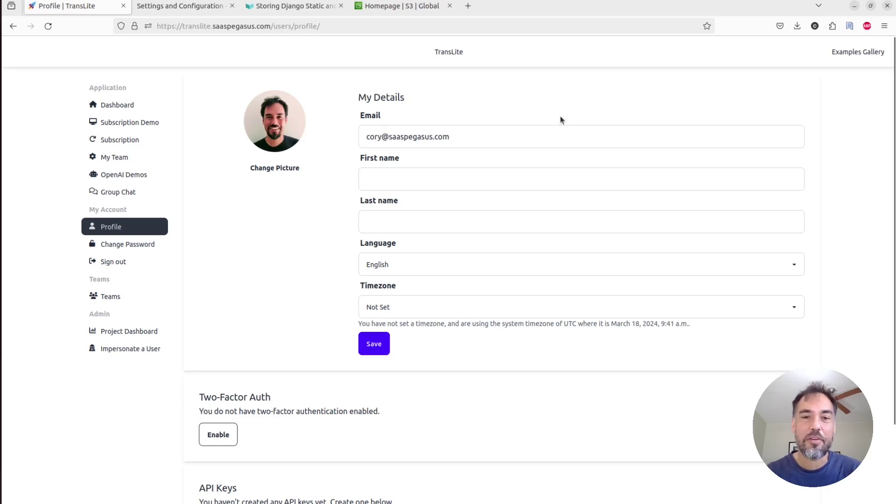
Change the profile picture to openai-logomark.png and reload the profile page
left_click(289, 168)
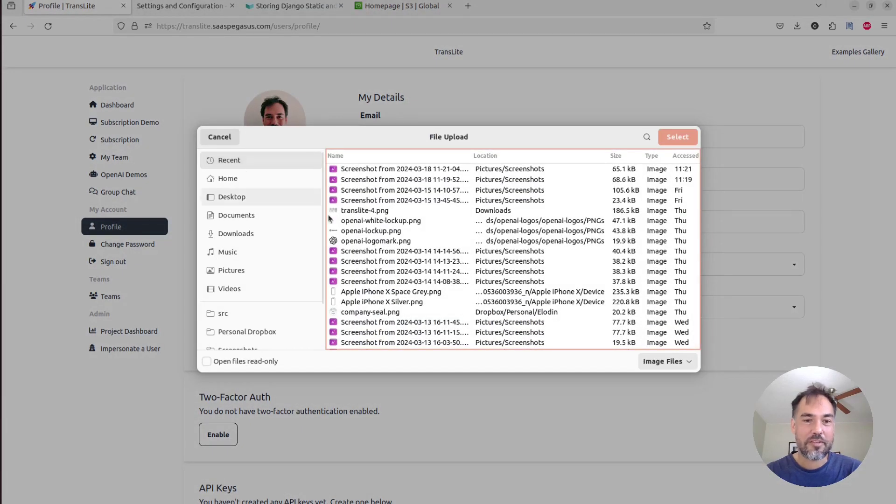
left_click(403, 230)
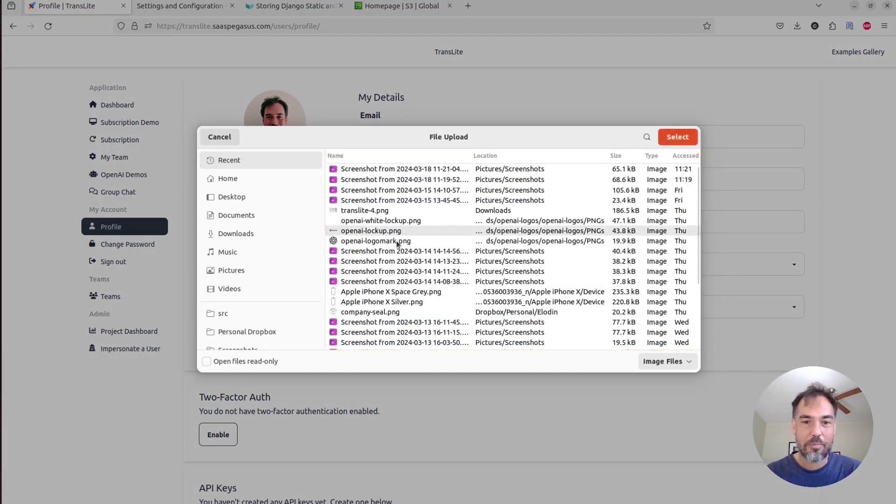
left_click(399, 241)
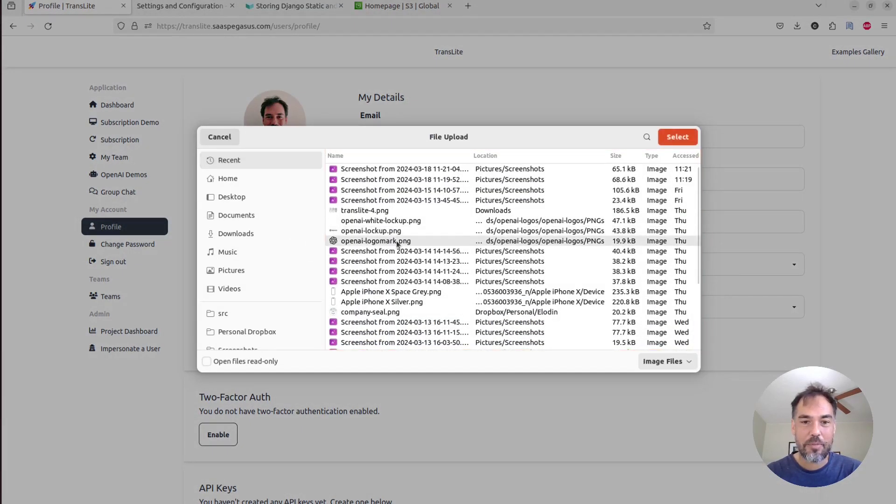
left_click(679, 138)
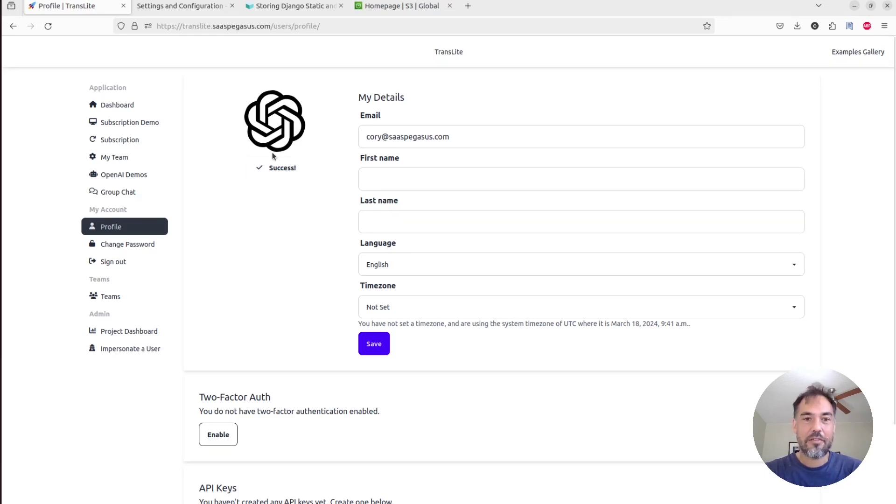
key("ctrl+shift+e")
key("ctrl+shift+e")
key("ctrl+r")
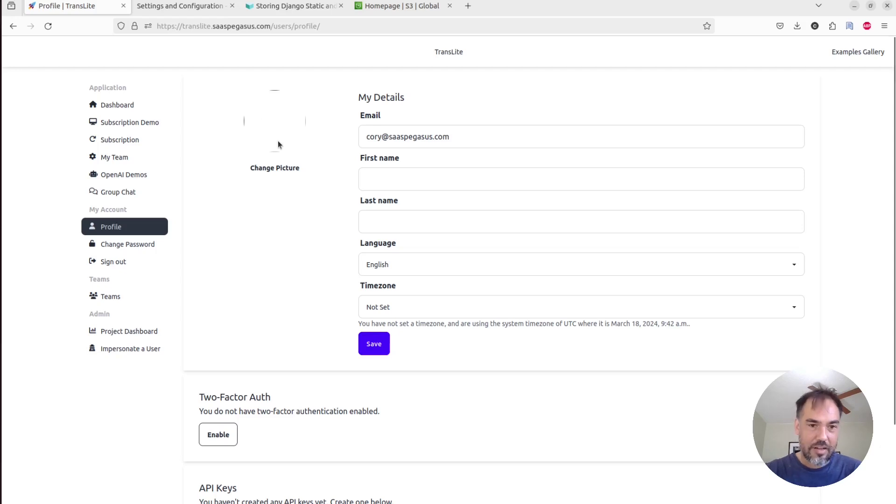
Inspect the profile picture's image element in the page HTML to examine its source path, and close the developer tools
key("ctrl+shift+e")
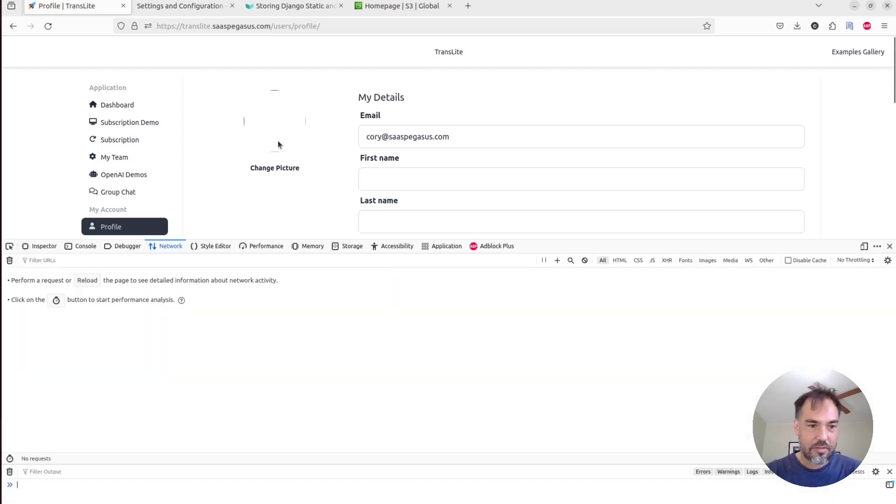
left_click(9, 245)
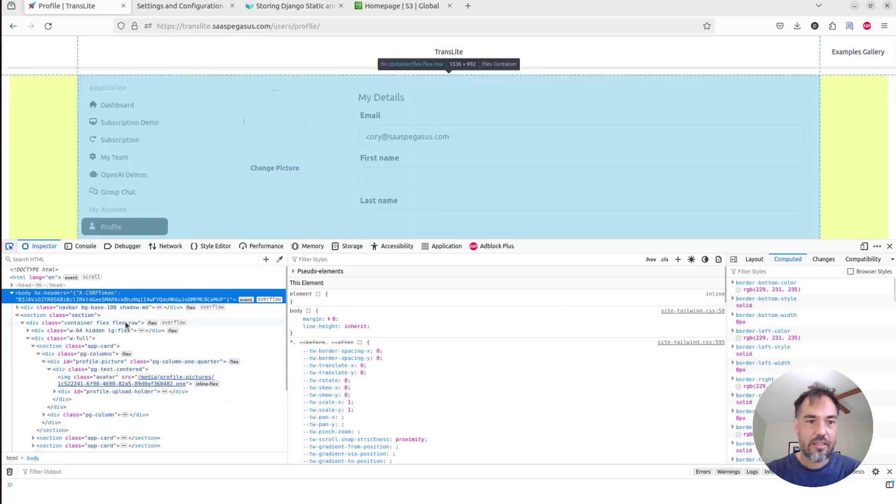
left_click(250, 127)
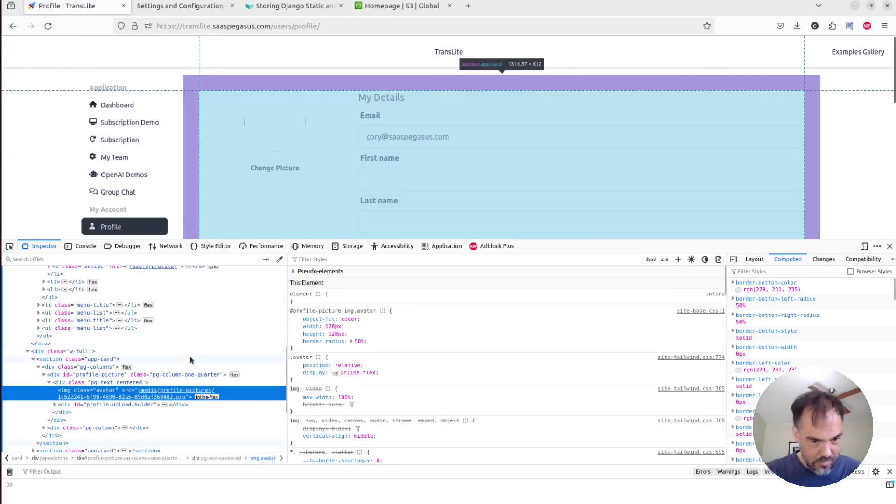
double_click(135, 391)
left_click(146, 396)
key("Right")
key("Right")
key("Right")
key("Right")
key("Right")
key("Right")
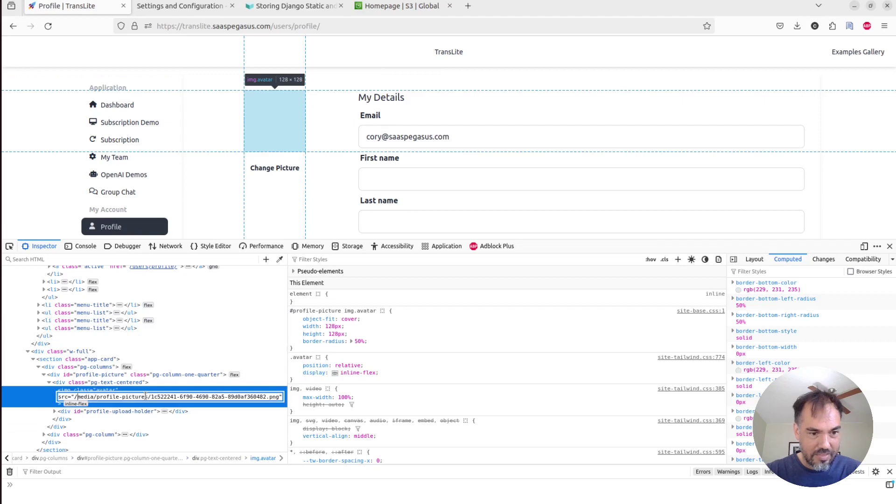
key("Escape")
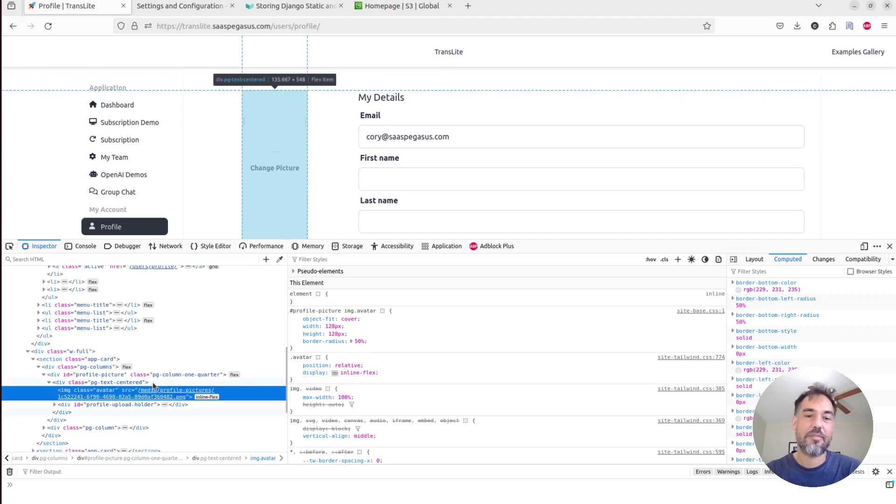
key("F12")
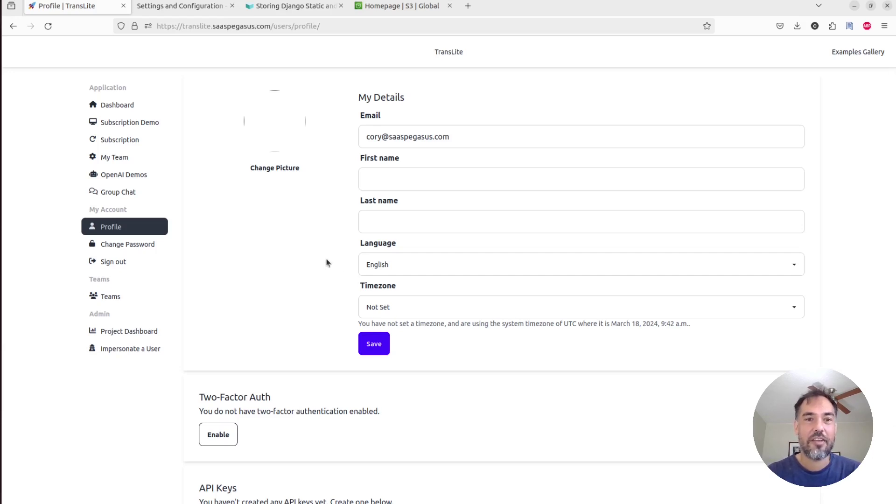
Consult the Pegasus documentation on storing media files and go to the S3 Bucket section of the TestDriven.io guide
key("ctrl+Tab")
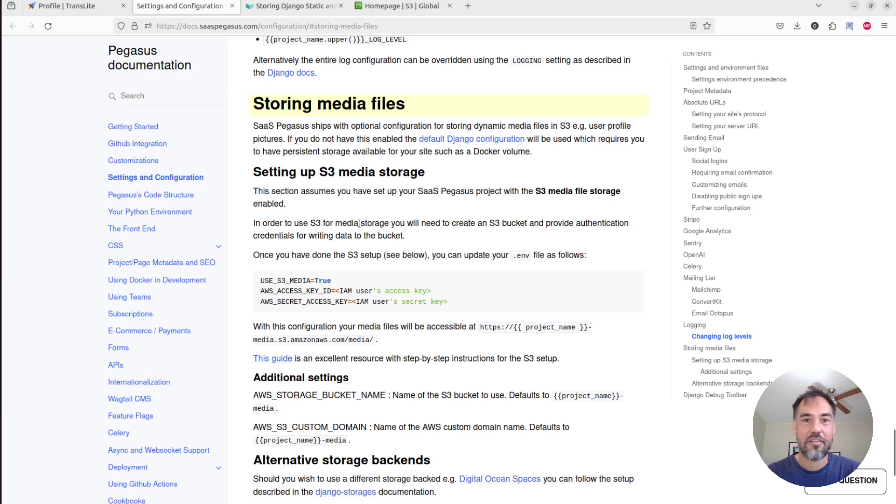
key("ctrl+Tab")
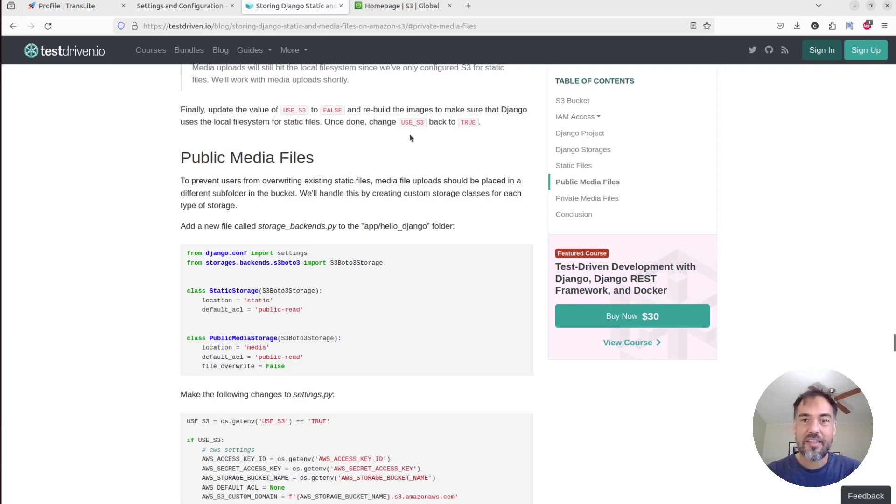
left_click(572, 100)
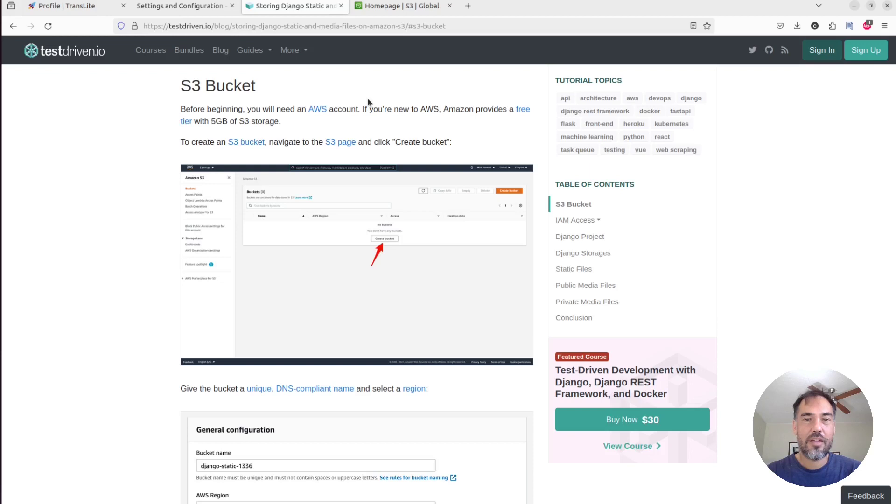
Start creating a new S3 bucket in the AWS console and name it translite-media
key("ctrl+Tab")
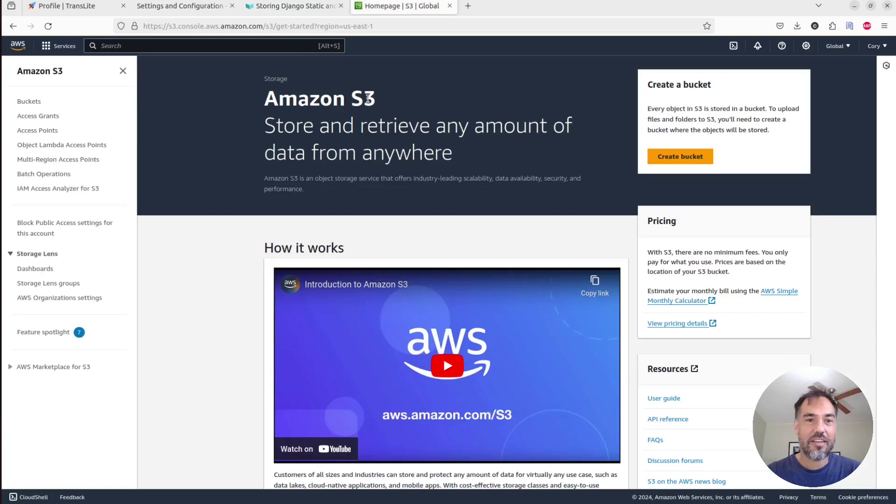
left_click(31, 101)
left_click(814, 188)
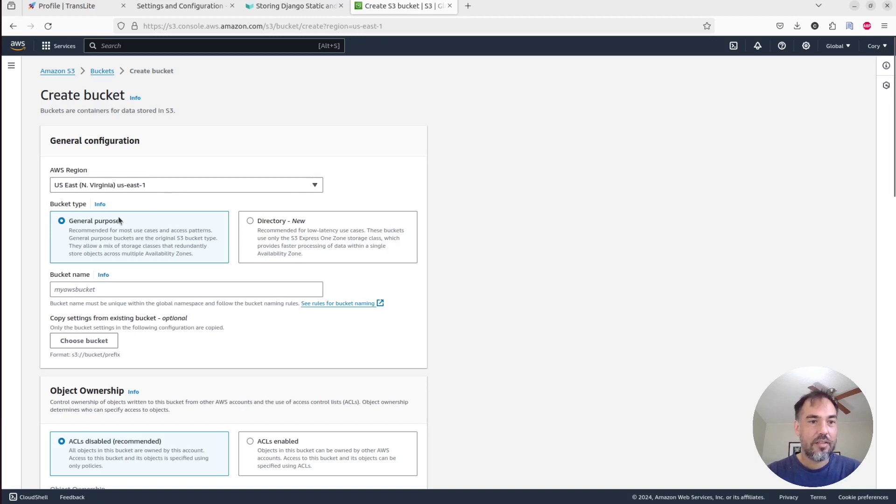
scroll(119, 224, "down", 2)
left_click(116, 234)
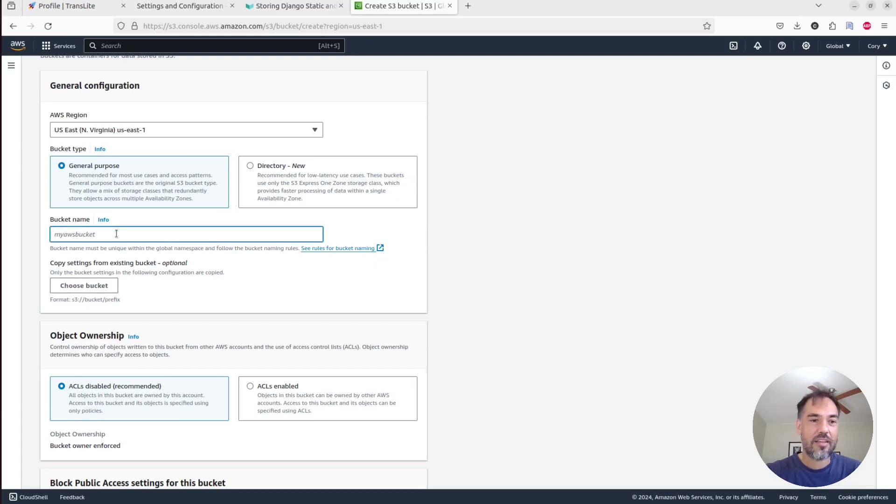
type("translite-media")
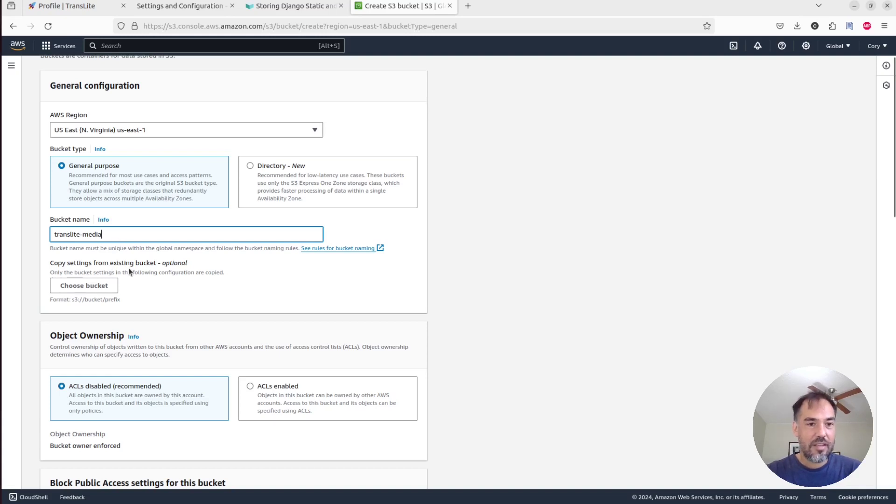
Enable ACLs under the bucket's Object Ownership settings and check the choice against the TestDriven.io guide
scroll(127, 268, "down", 2)
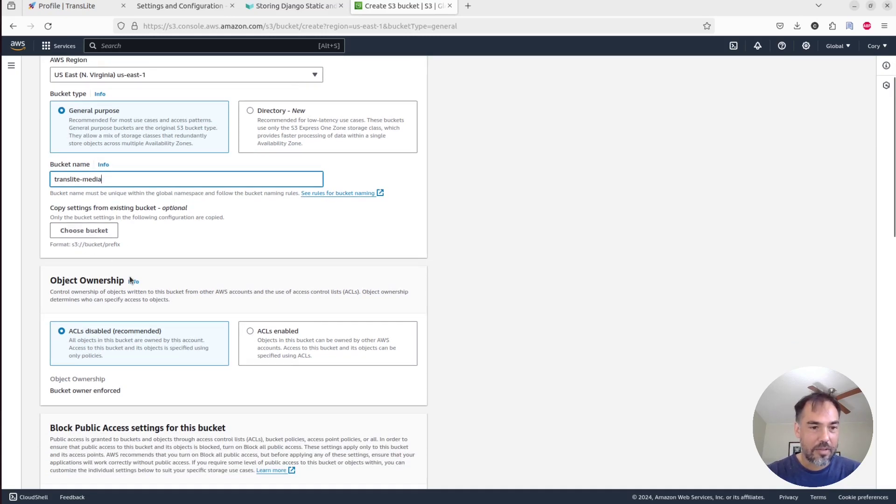
scroll(131, 276, "down", 2)
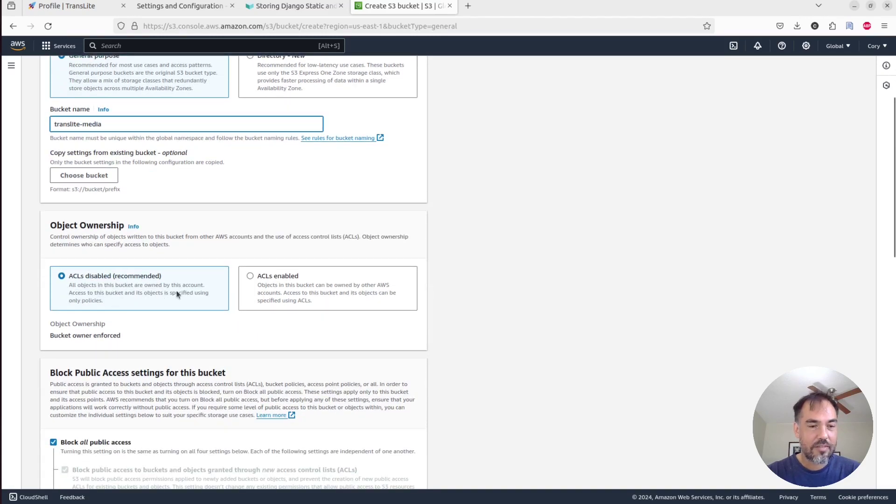
left_click(295, 290)
key("ctrl+Page_Up")
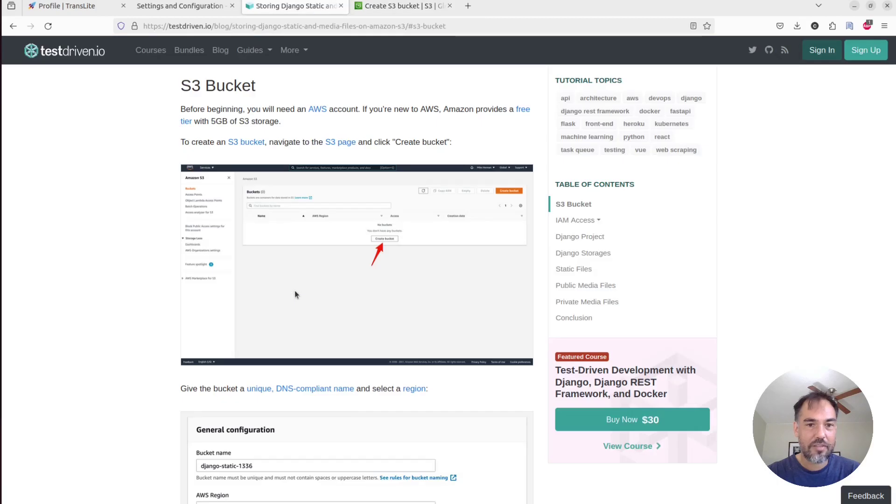
scroll(299, 288, "down", 8)
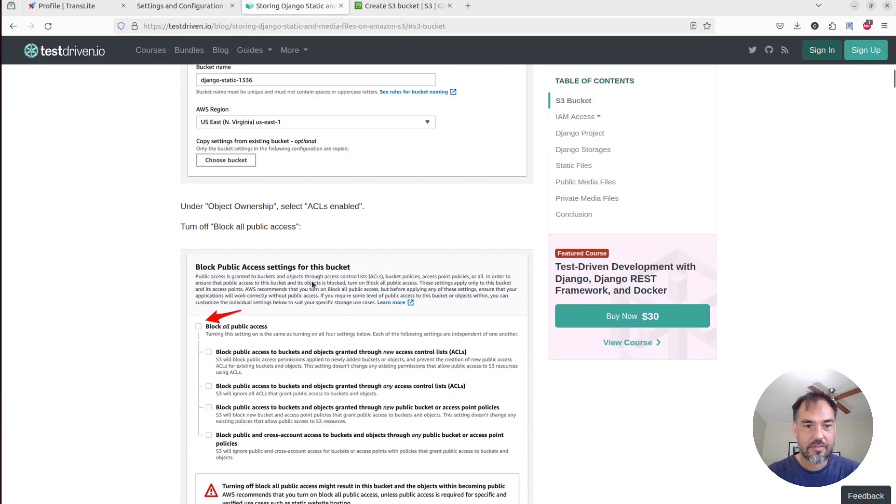
key("ctrl+Page_Down")
Turn off Block all public access for the bucket and acknowledge that its objects might become public
scroll(272, 240, "down", 2)
scroll(272, 240, "down", 2)
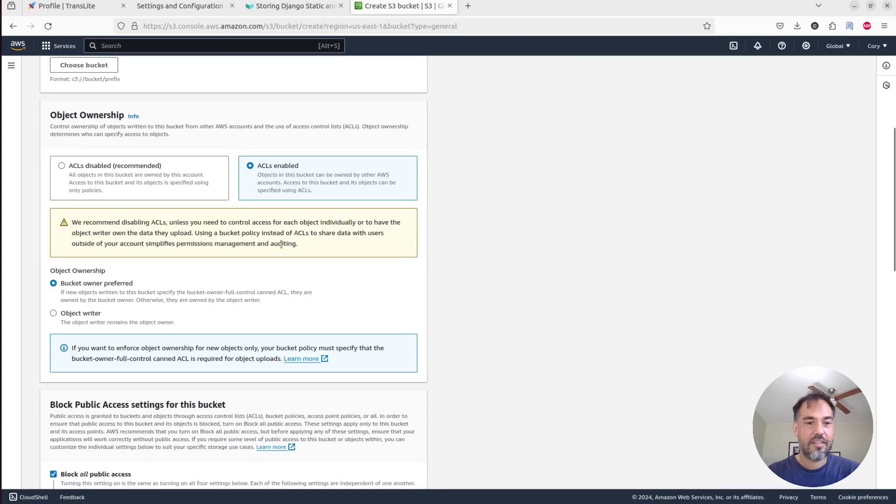
scroll(281, 245, "down", 5)
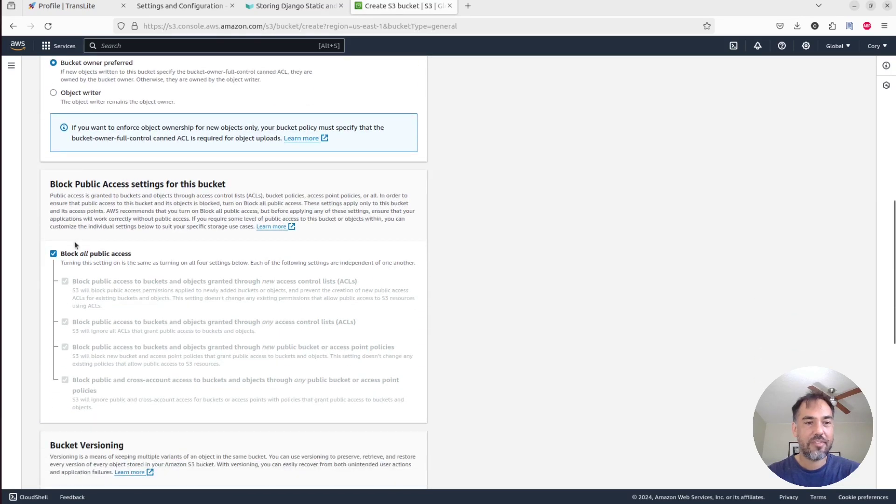
left_click(71, 253)
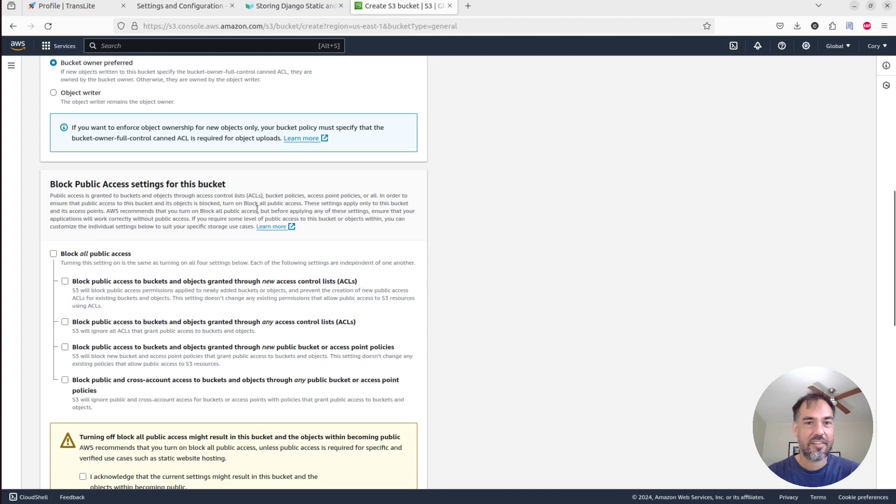
scroll(172, 399, "down", 2)
left_click(84, 366)
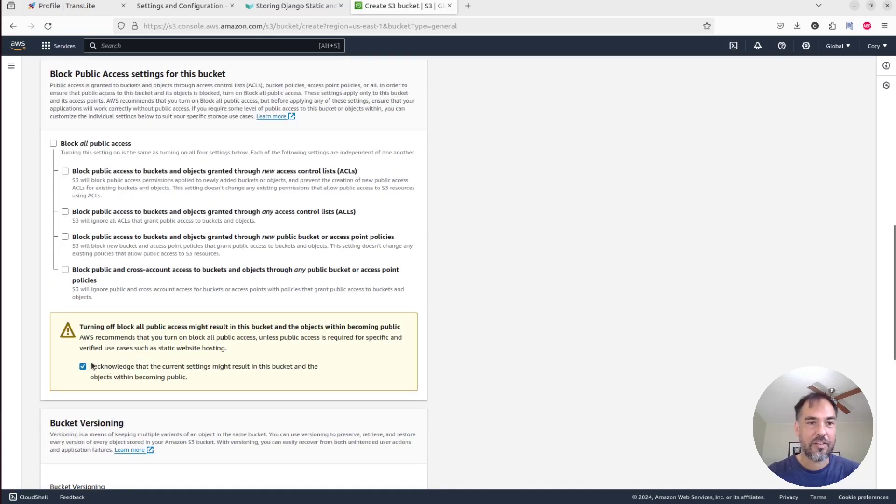
Create the bucket, keeping the default versioning, tags and encryption settings
scroll(292, 281, "down", 5)
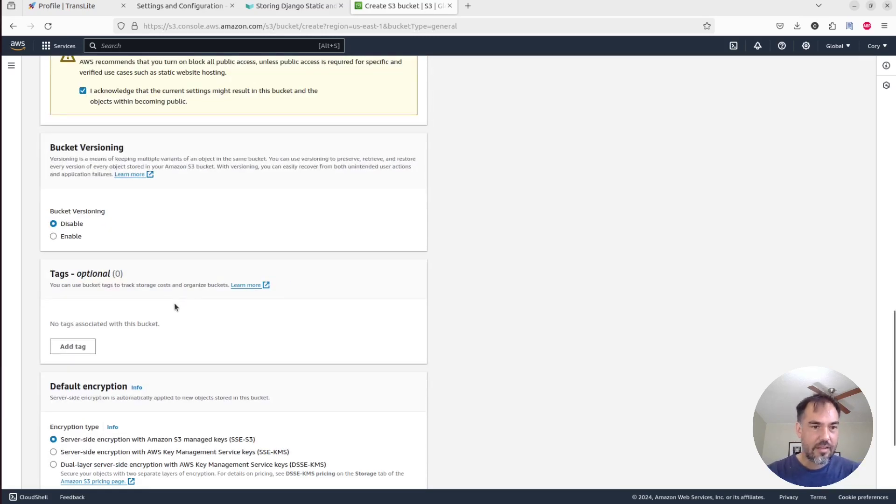
scroll(136, 293, "down", 3)
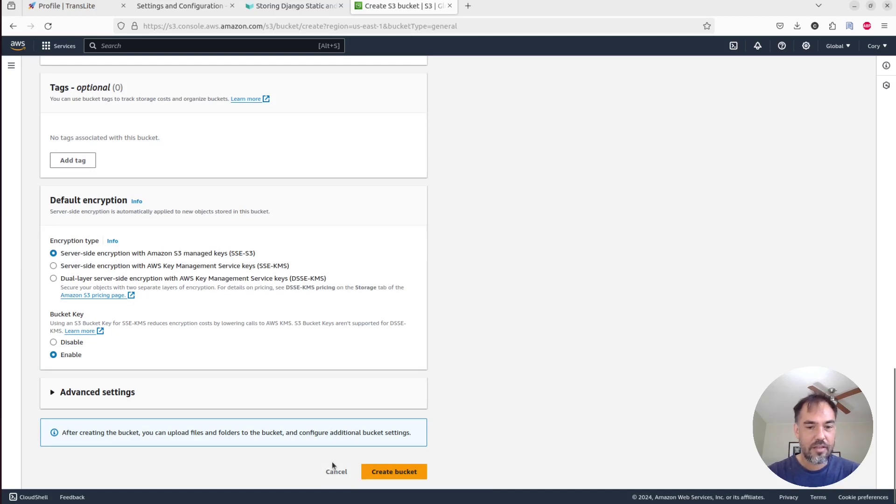
left_click(368, 470)
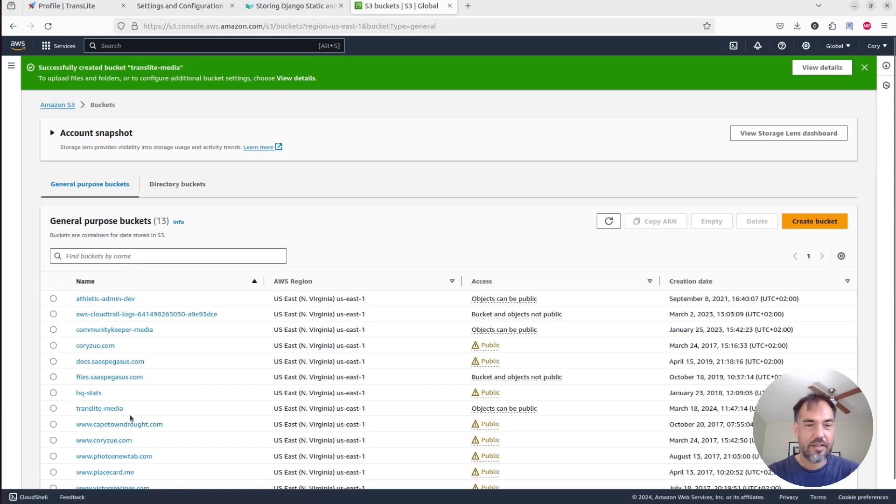
Read the TestDriven.io guide's IAM Access and IAM Group instructions
key("ctrl+Page_Up")
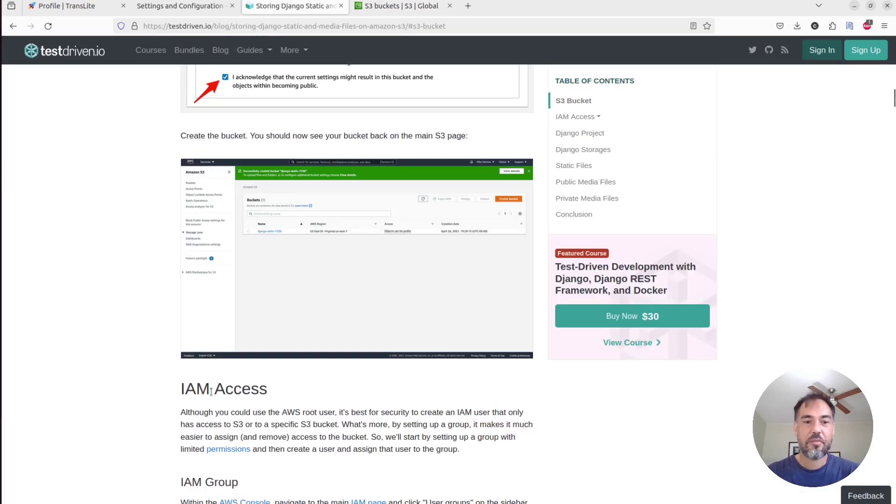
scroll(418, 279, "down", 5)
scroll(418, 279, "up", 1)
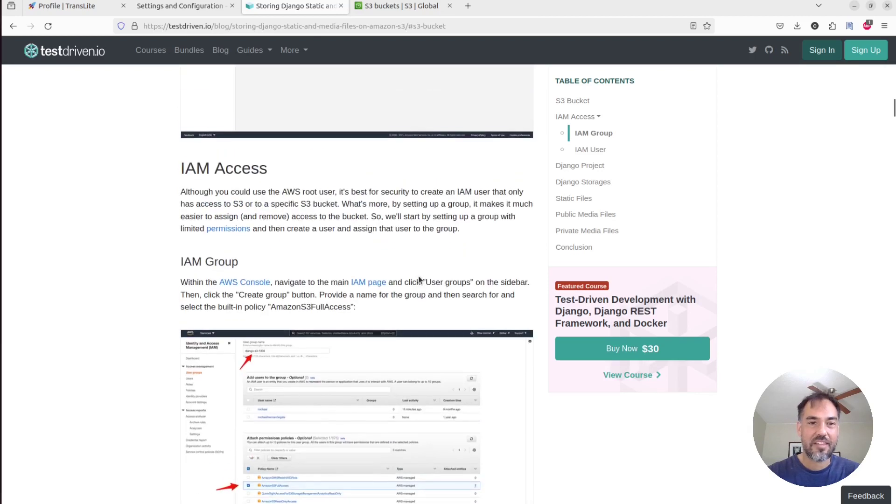
scroll(419, 280, "down", 1)
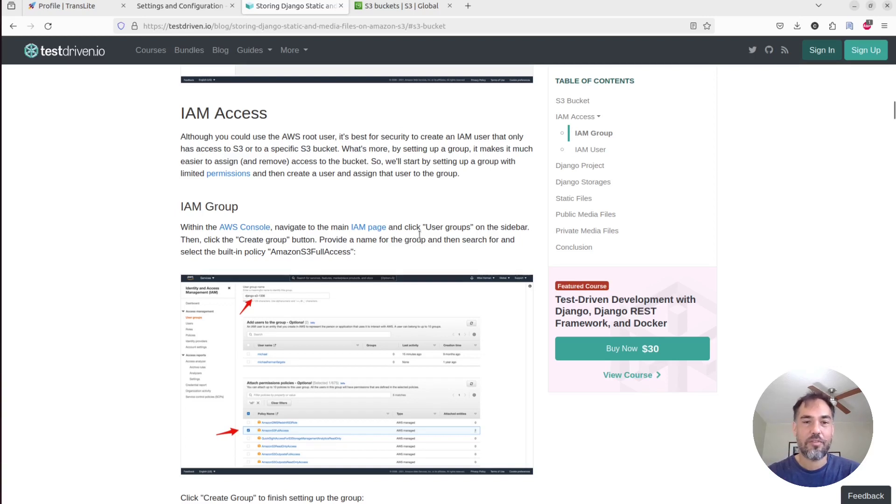
scroll(419, 235, "down", 2)
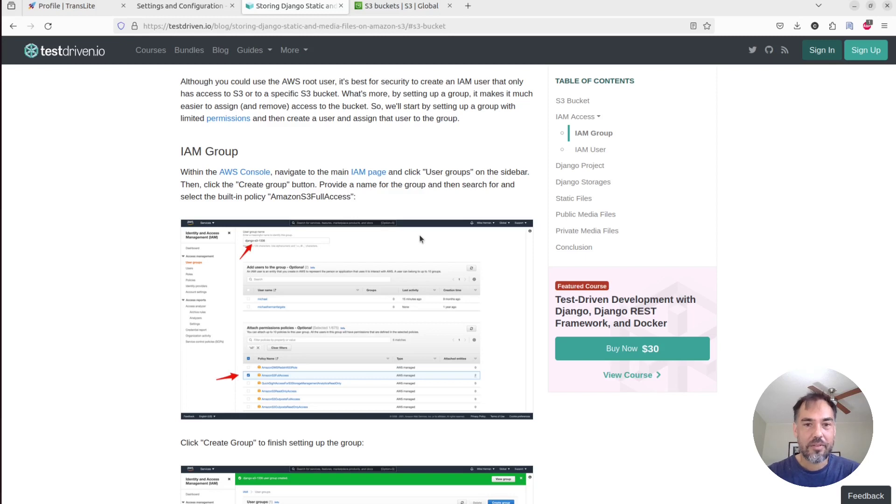
Search the AWS console for iam and open the IAM service
key("ctrl+Tab")
left_click(163, 46)
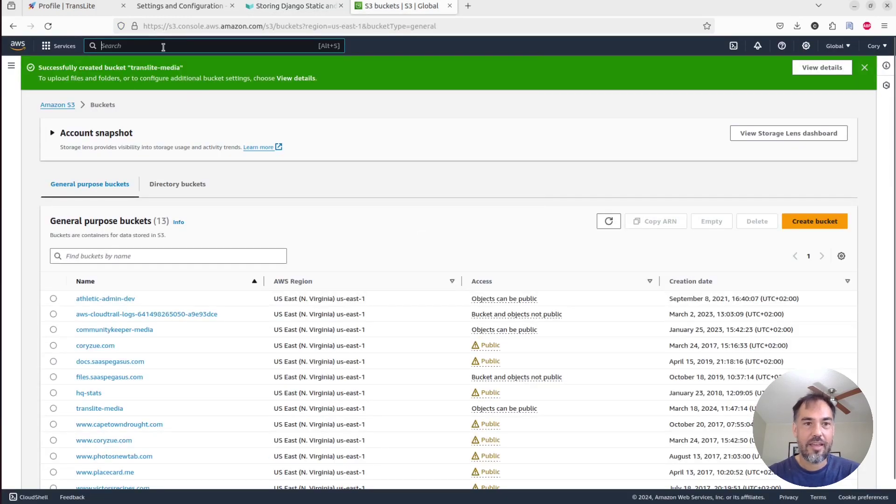
type("iam")
left_click(239, 122)
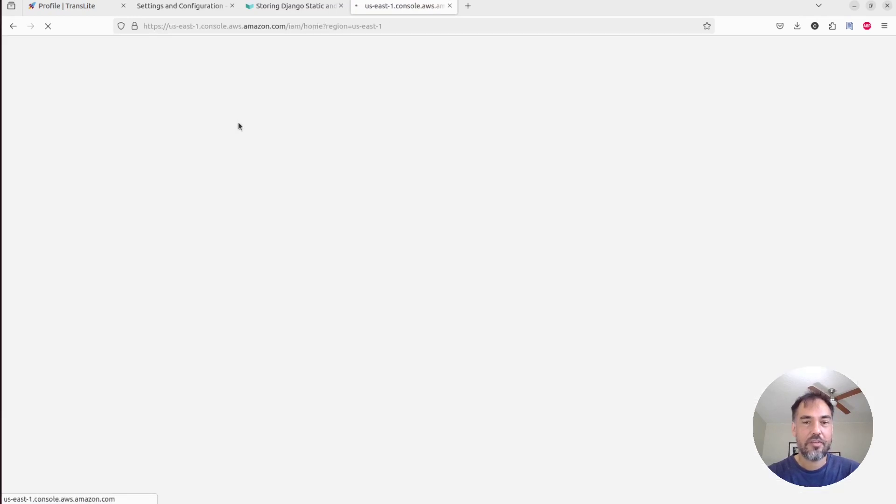
Start creating an IAM user group and name it translite-media-group
key("ctrl+shift+Tab")
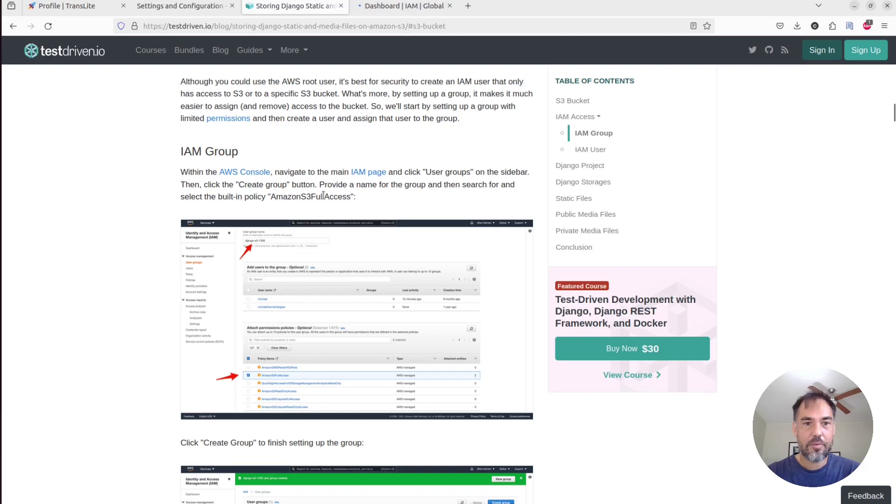
key("ctrl+Tab")
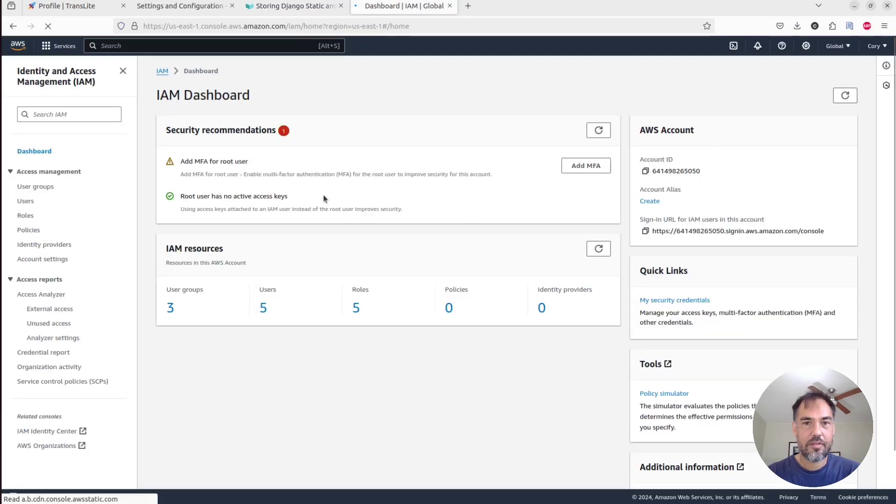
left_click(45, 187)
left_click(816, 99)
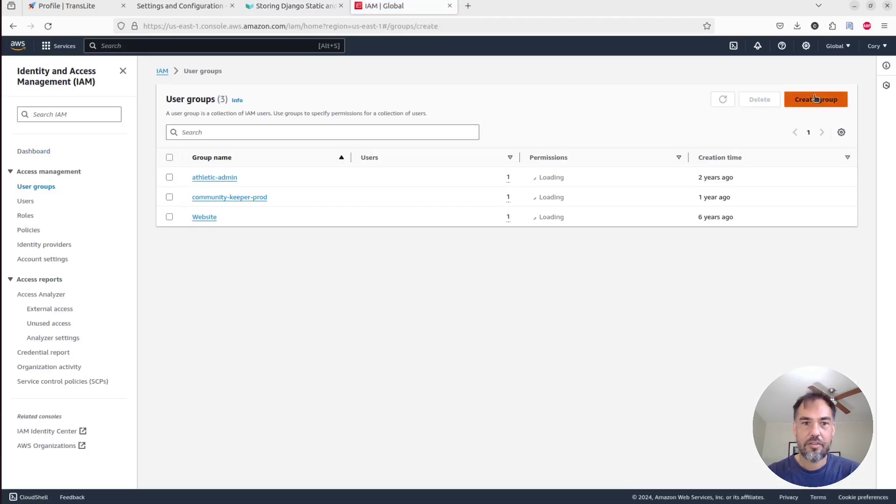
left_click(267, 182)
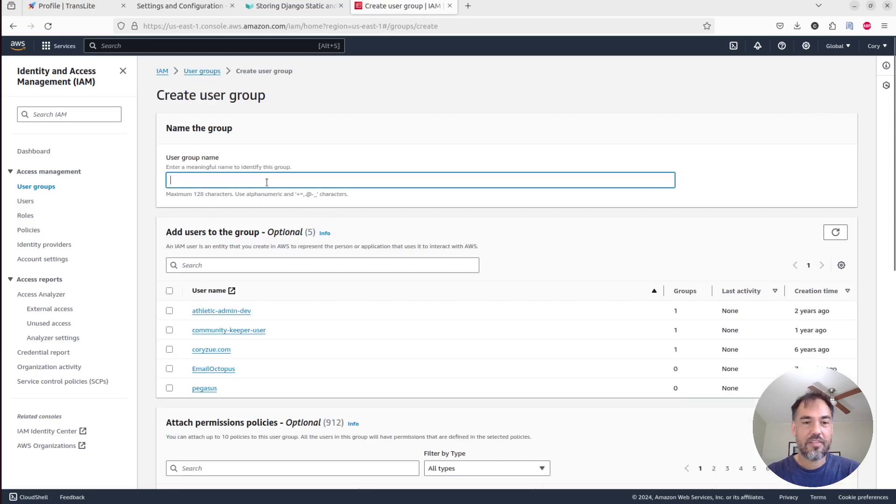
type("trans")
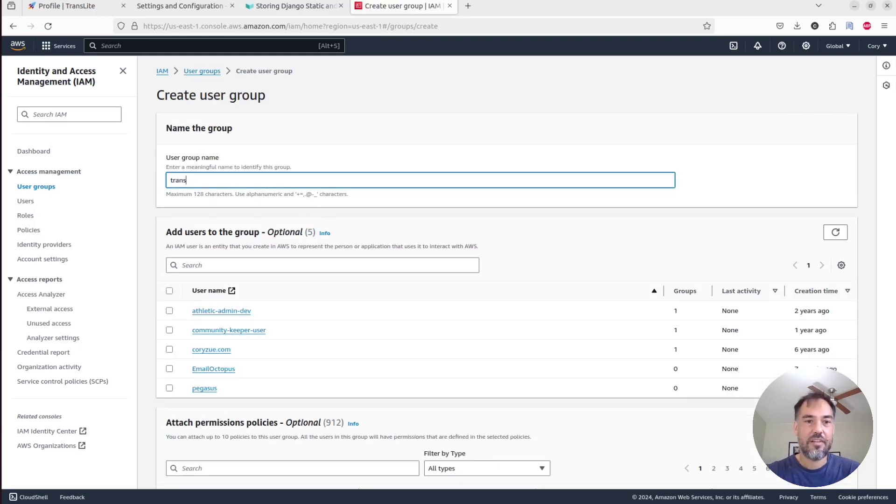
type("lite-")
type("media-group")
Attach the AmazonS3FullAccess policy named in the guide to the new group and create the group
key("ctrl+Page_Up")
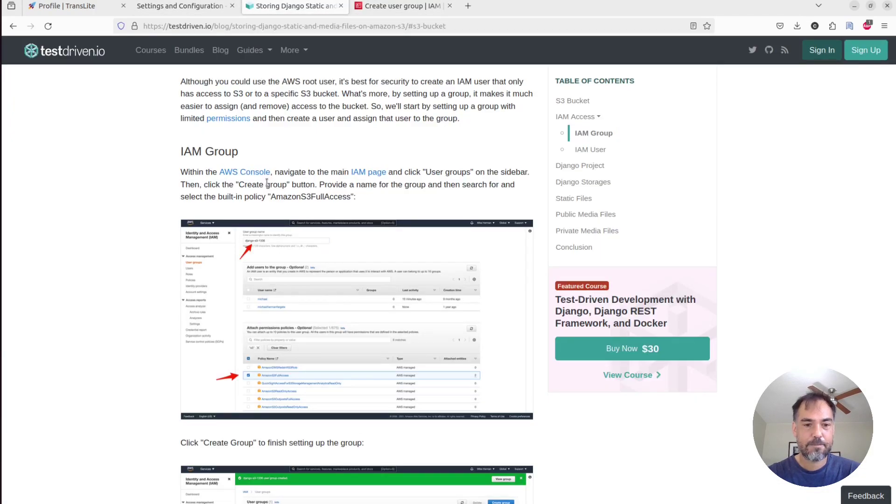
key("ctrl+Page_Down")
key("ctrl+Page_Up")
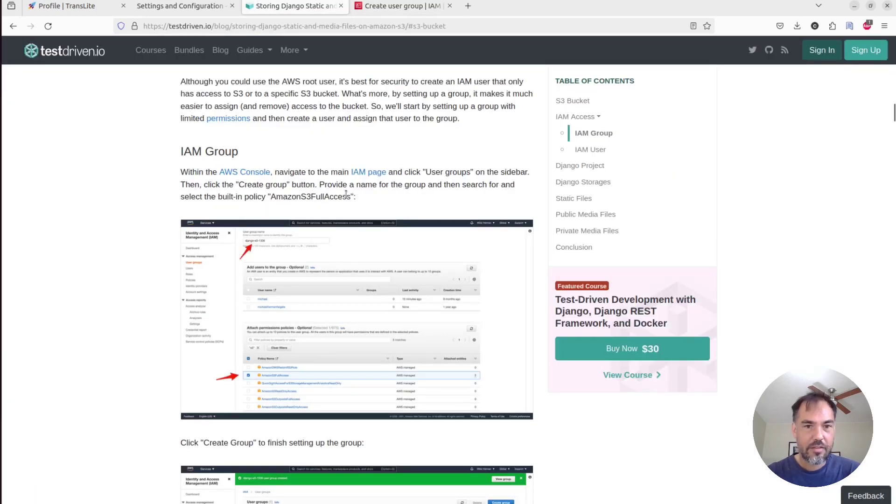
double_click(280, 197)
key("ctrl+c")
key("ctrl+Page_Down")
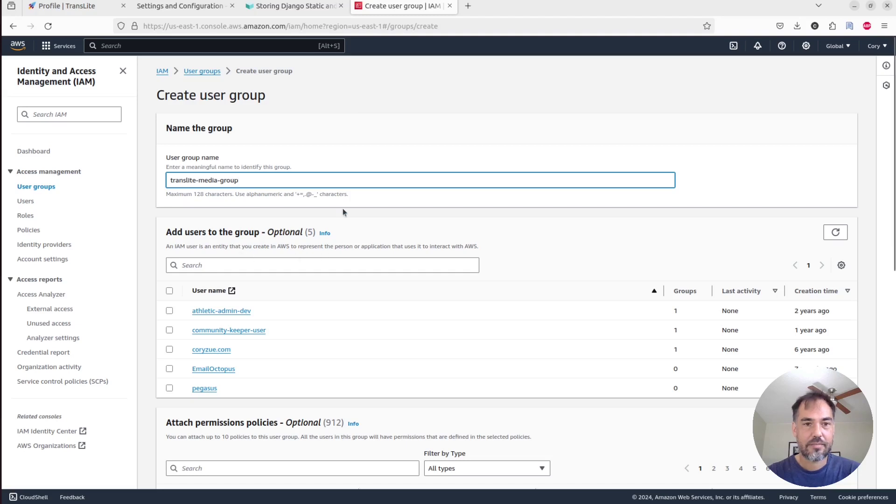
scroll(356, 186, "down", 5)
left_click(295, 246)
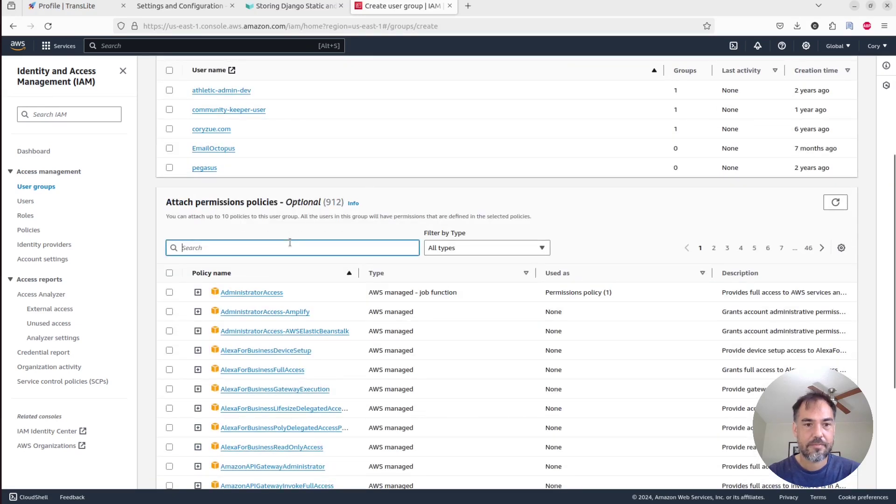
key("ctrl+v")
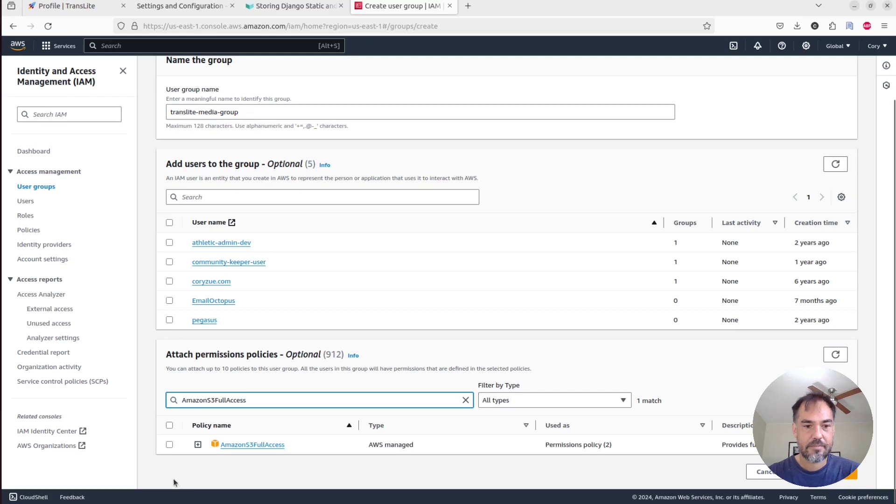
left_click(169, 443)
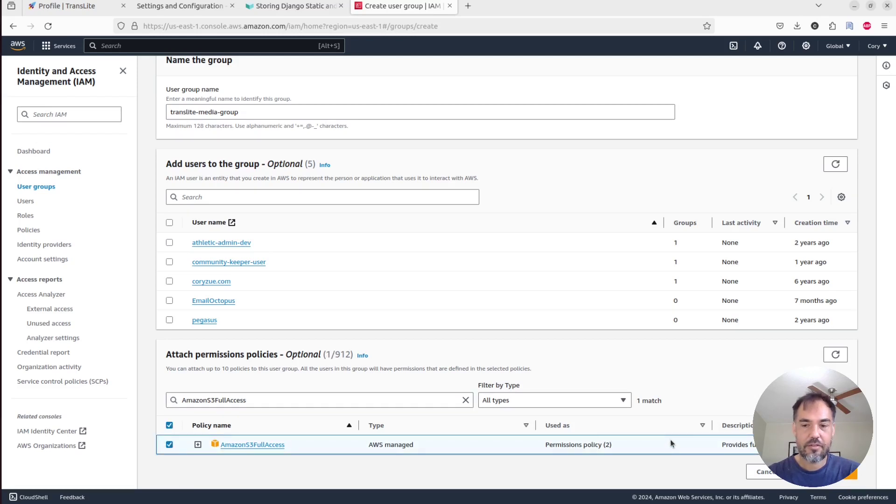
left_click(835, 472)
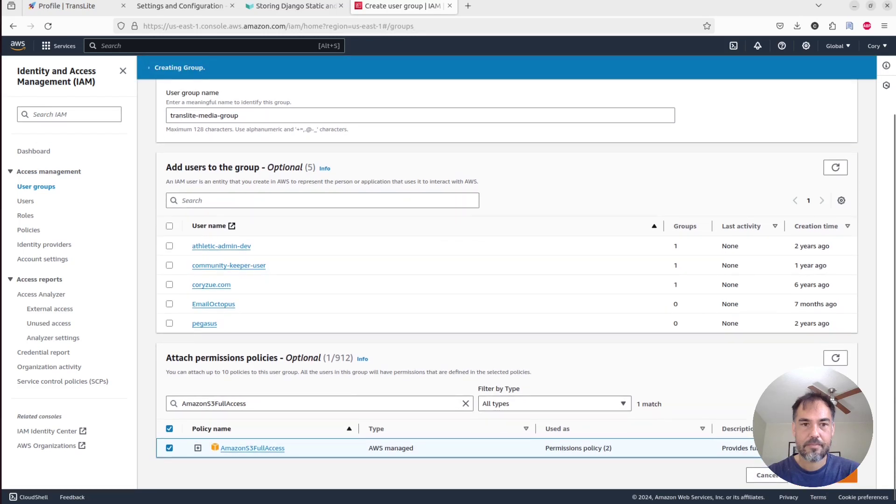
Read the guide's bucket-specific policy example and its IAM User instructions
key("ctrl+Page_Up")
scroll(378, 260, "down", 12)
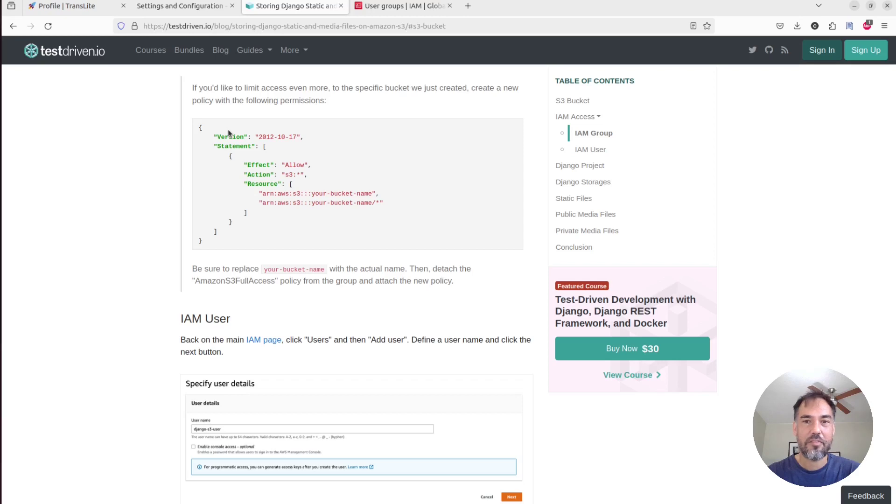
left_click_drag(201, 127, 233, 231)
left_click(234, 230)
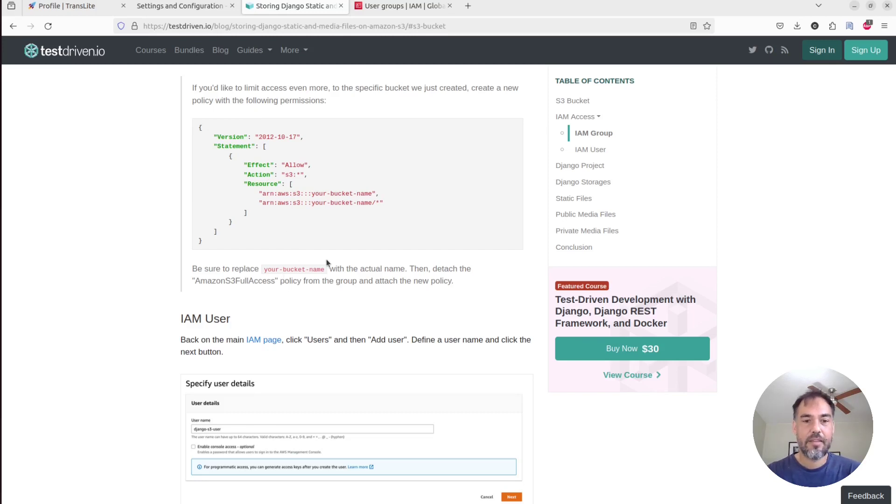
scroll(326, 259, "down", 3)
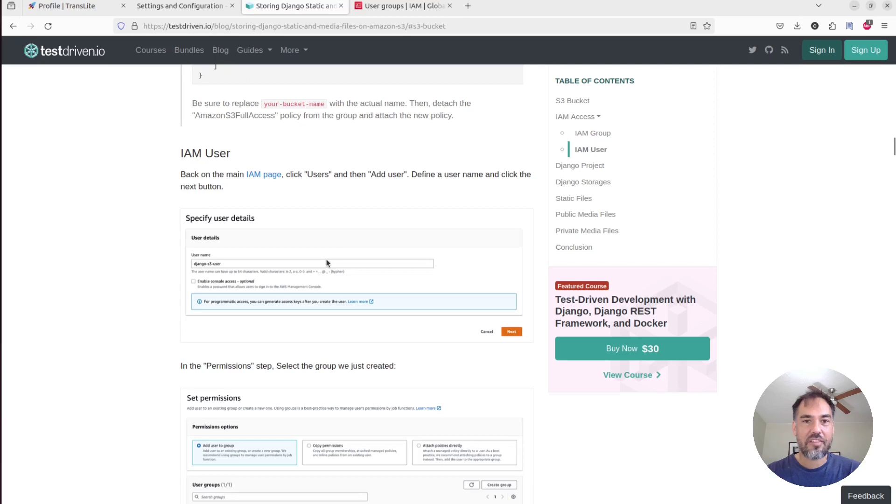
Start creating an IAM user named translite-user without AWS Management Console access
key("ctrl+Tab")
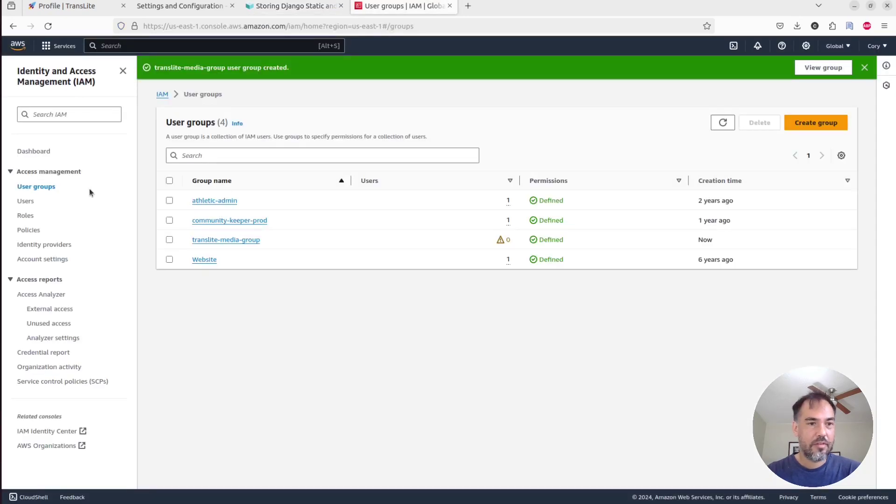
left_click(31, 200)
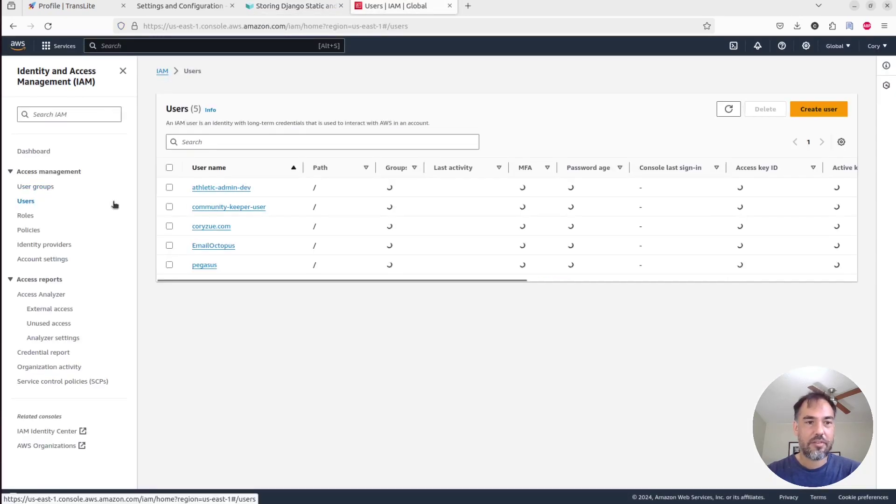
left_click(809, 105)
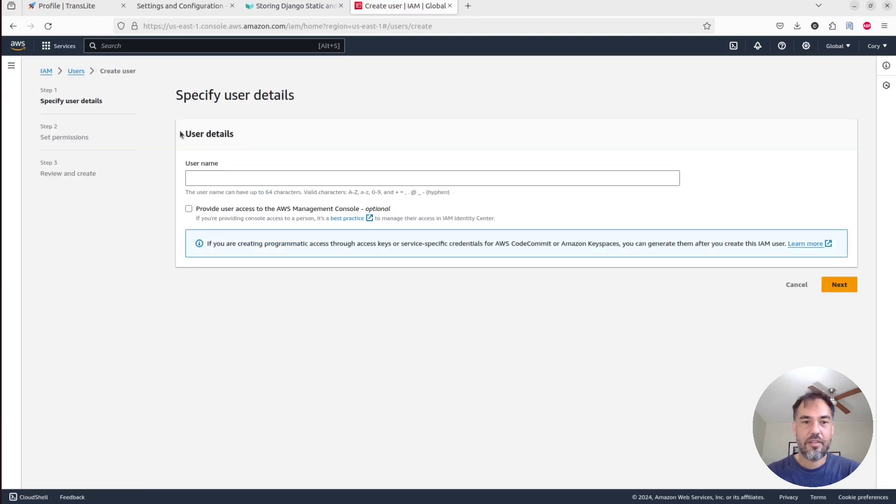
left_click(249, 173)
type("translite-users")
key("BackSpace")
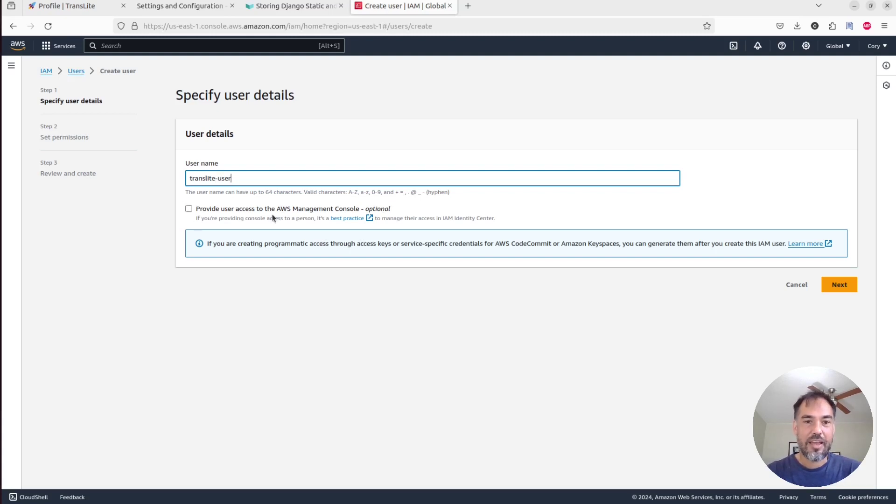
left_click(837, 285)
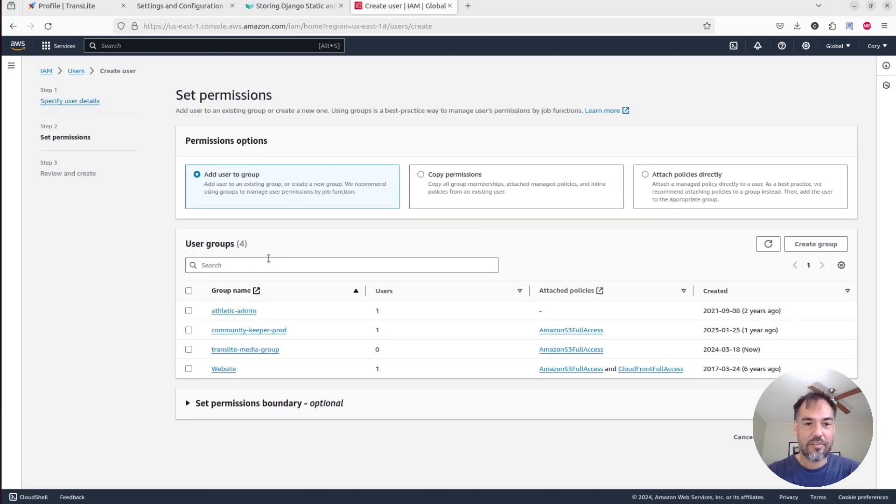
Add the new user to translite-media-group and create the user
left_click(188, 349)
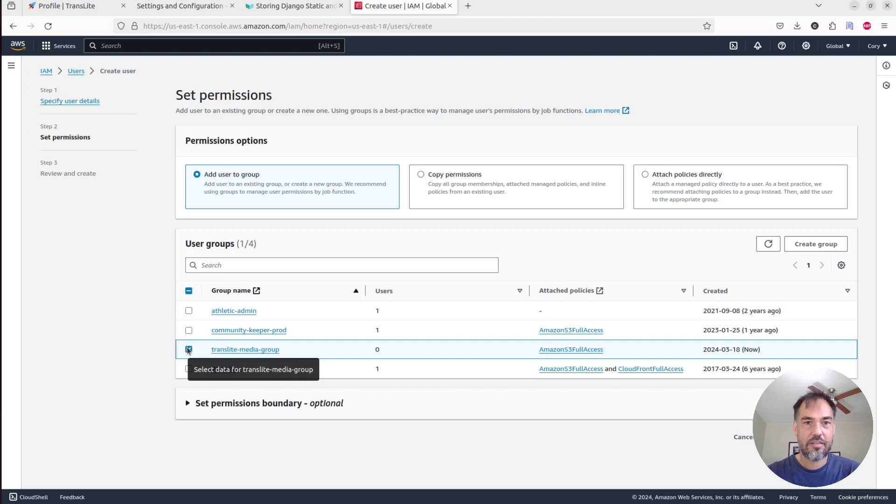
left_click(835, 436)
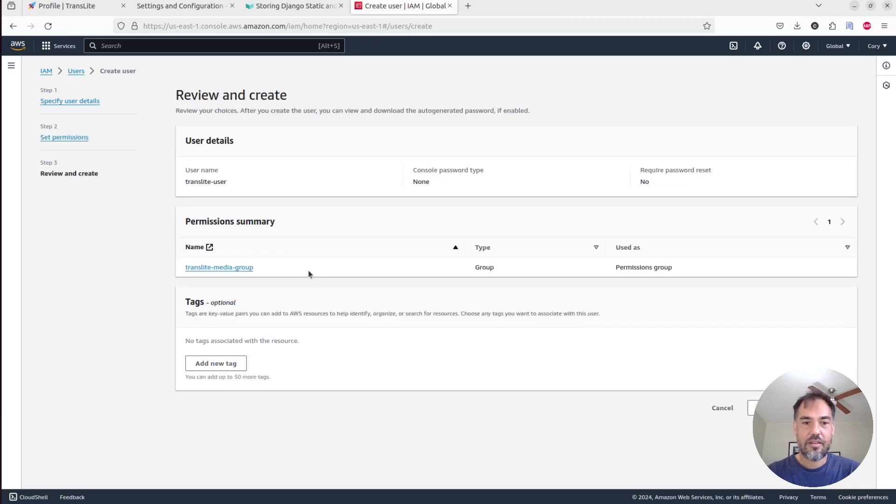
left_click(788, 408)
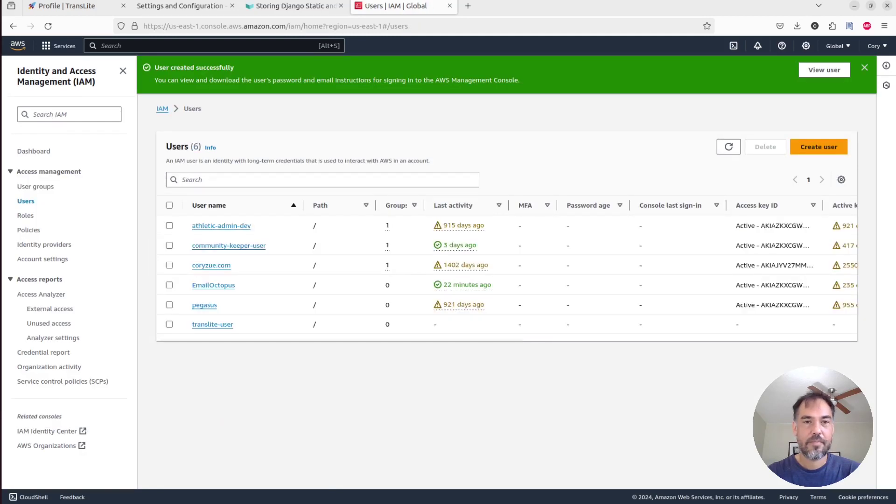
Read the guide's instructions for creating the IAM user's access key
key("ctrl+Page_Up")
scroll(553, 268, "down", 7)
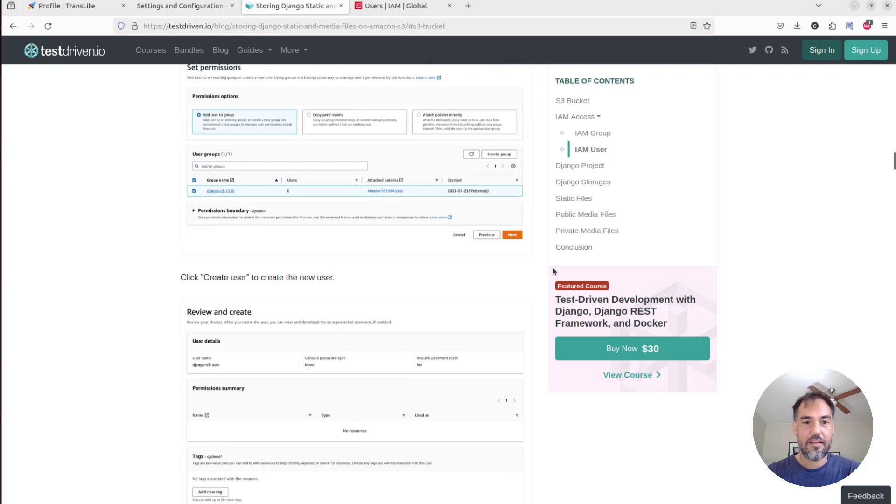
scroll(478, 237, "down", 10)
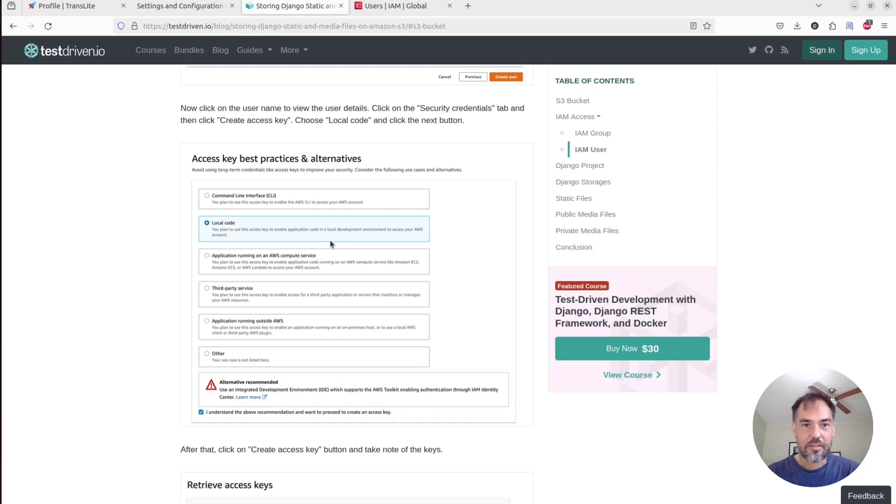
Start creating an access key from translite-user's security credentials
key("ctrl+Tab")
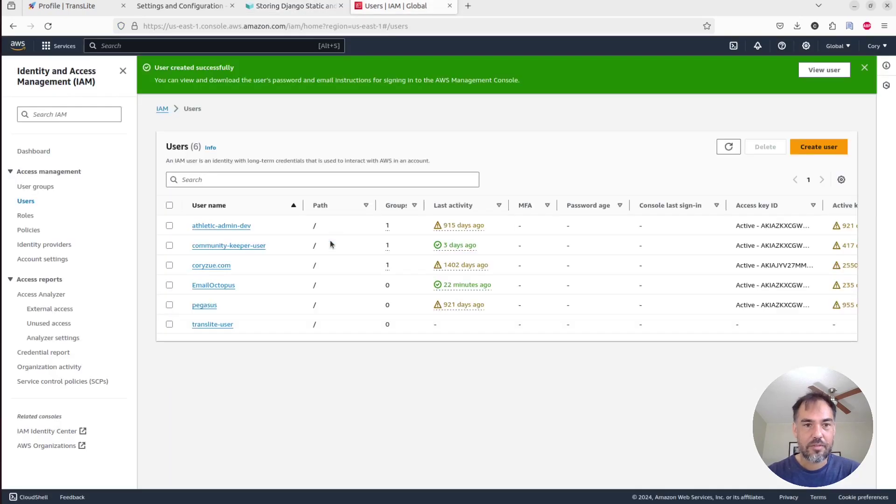
left_click(215, 327)
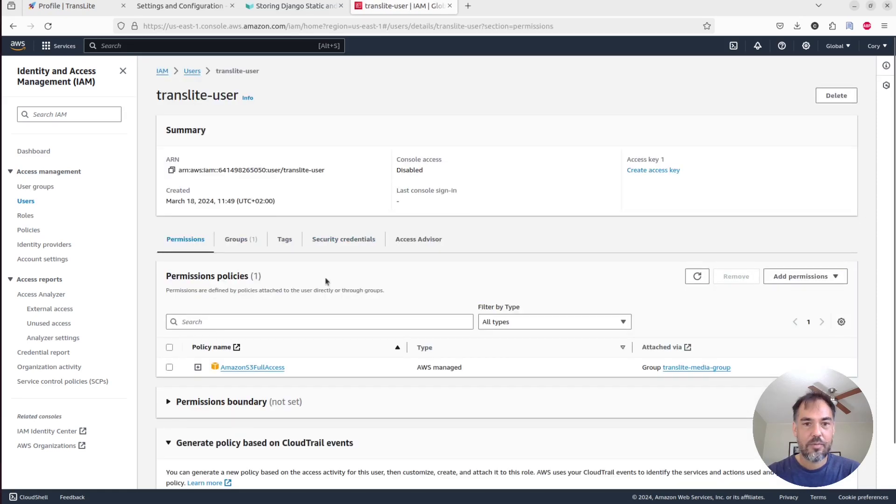
left_click(363, 239)
scroll(364, 239, "down", 4)
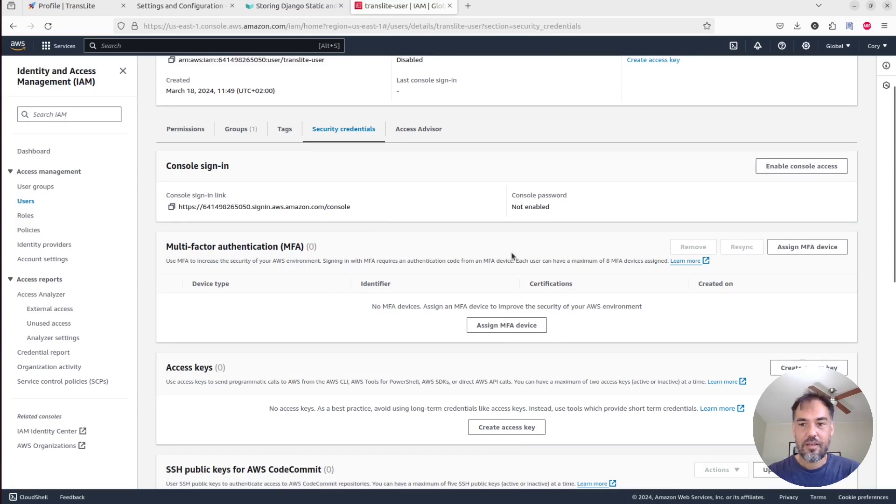
left_click(788, 367)
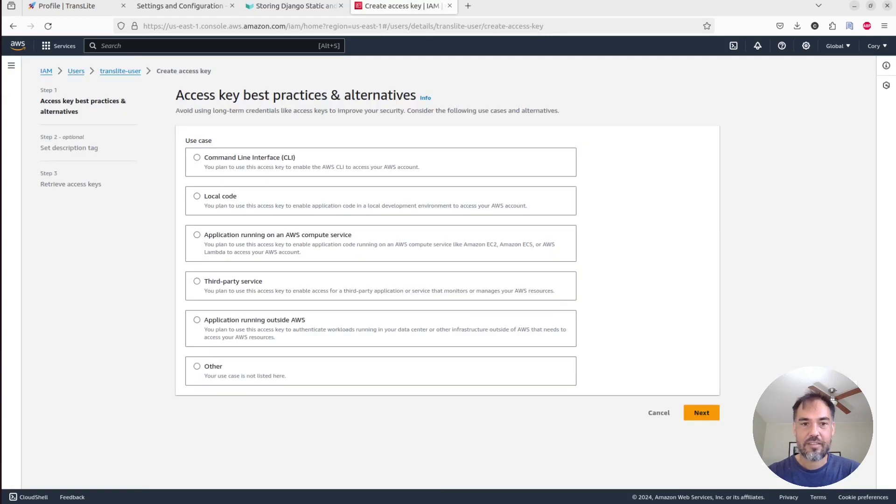
Choose Local code as the access key's use case and acknowledge the alternative recommendation
left_click(230, 206)
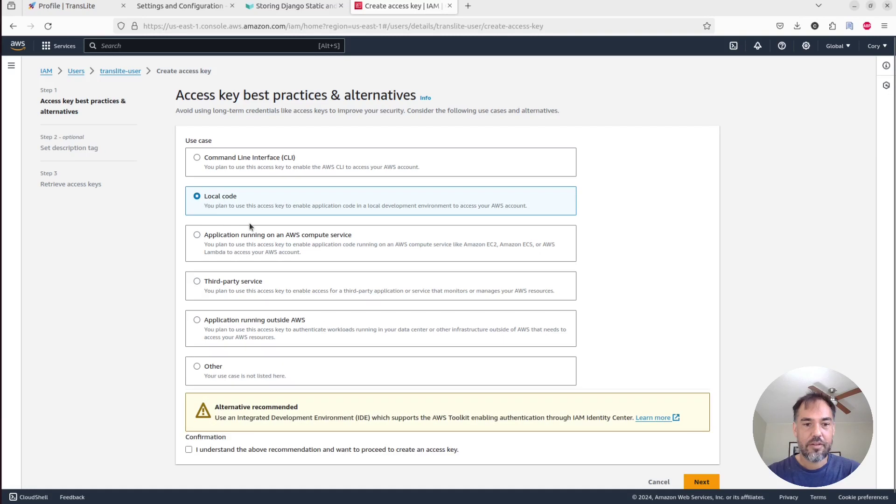
left_click(701, 481)
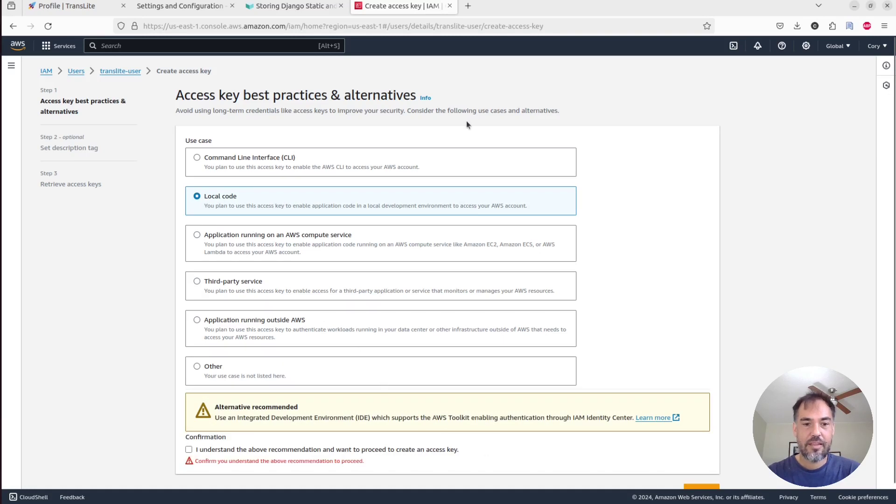
left_click(189, 450)
left_click(701, 481)
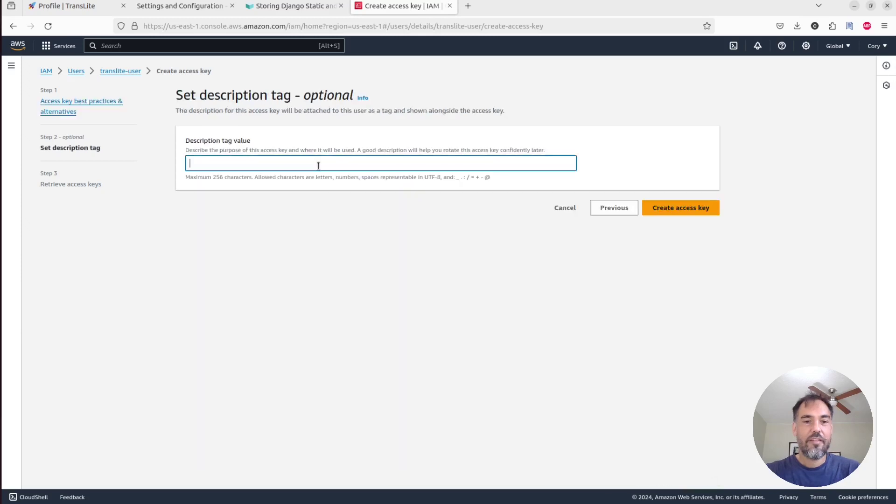
Set the description tag to "Translite media server access" and create the access key
type("Trans")
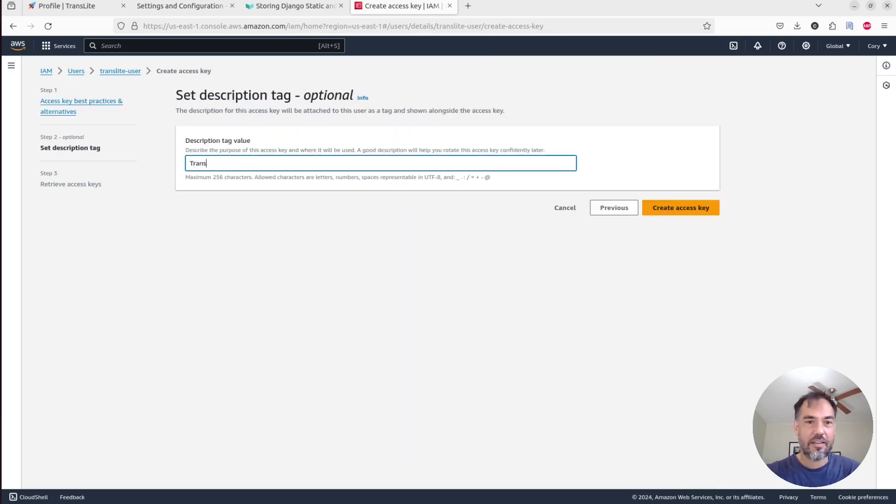
type("lite media server access.")
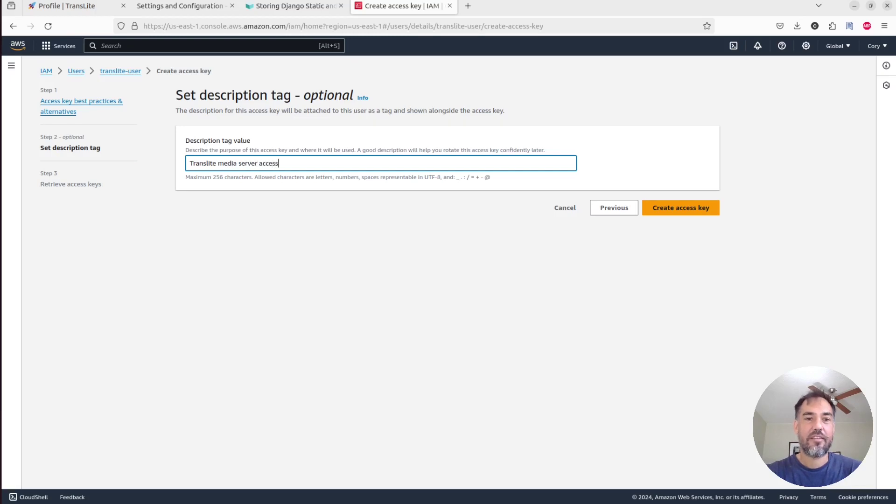
left_click(703, 205)
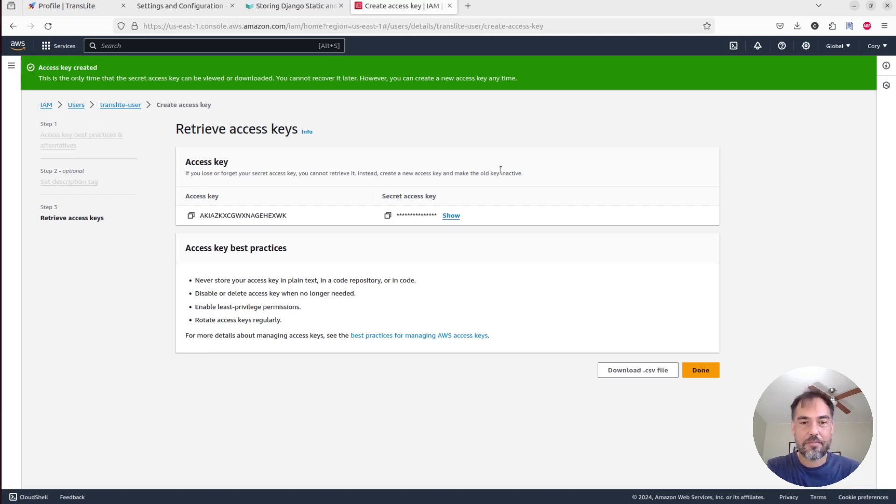
Switch to PyCharm and open deploy/config/deploy.yml at its list of secret environment variables
key("alt+Tab")
left_click(123, 149)
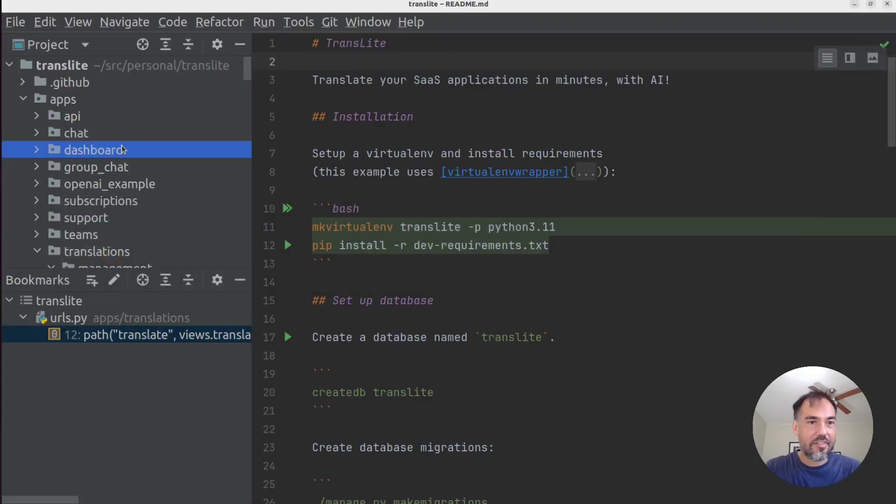
key("Left")
key("Left")
key("Down")
key("Down")
key("Right")
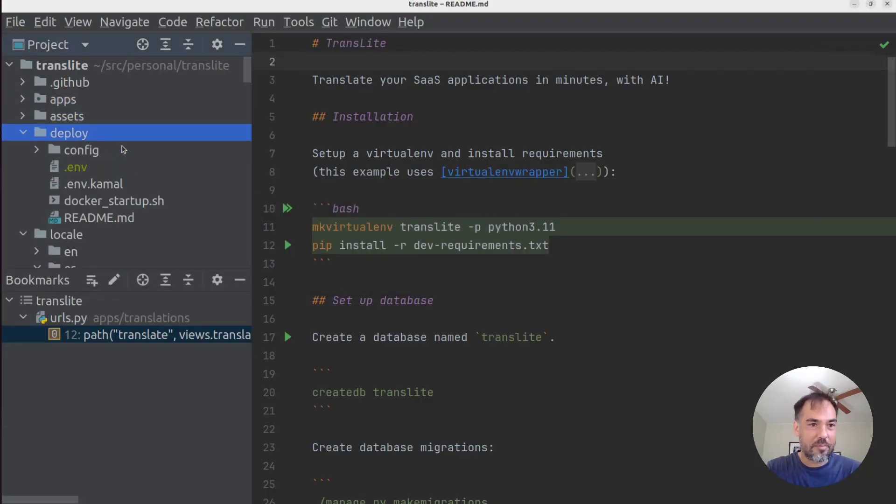
key("Down")
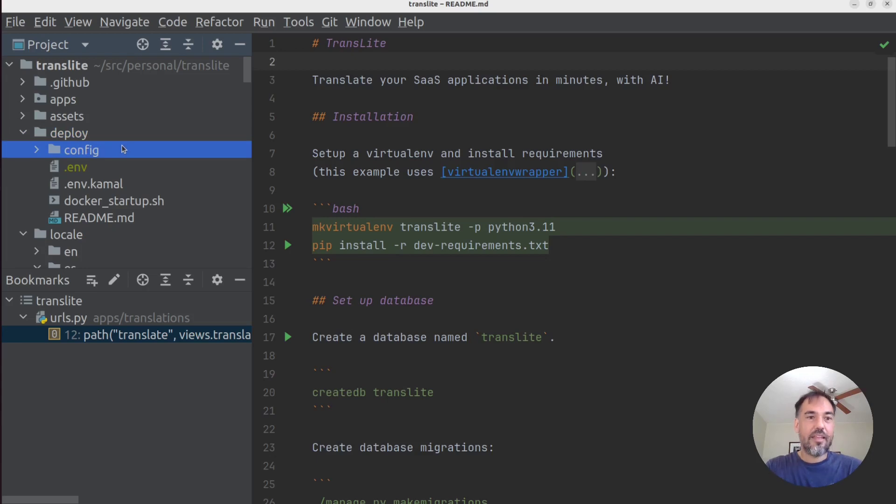
scroll(122, 149, "down", 1)
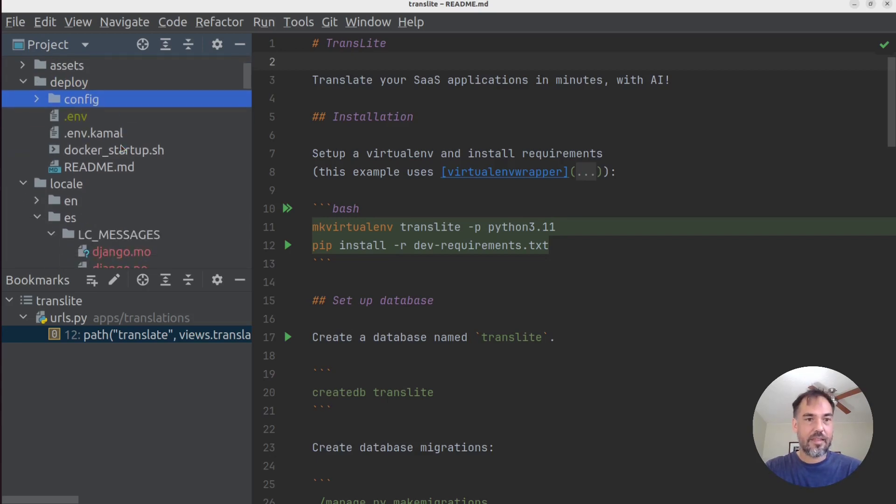
key("Right")
key("Down")
key("Return")
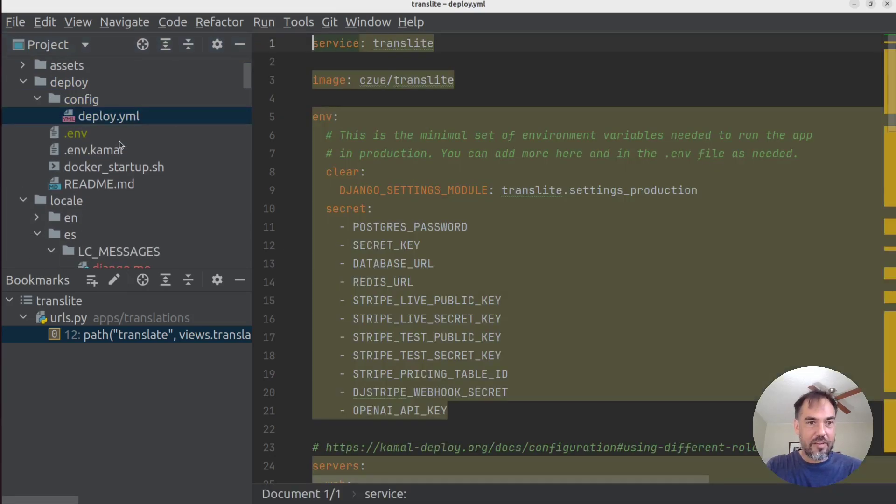
left_click(423, 252)
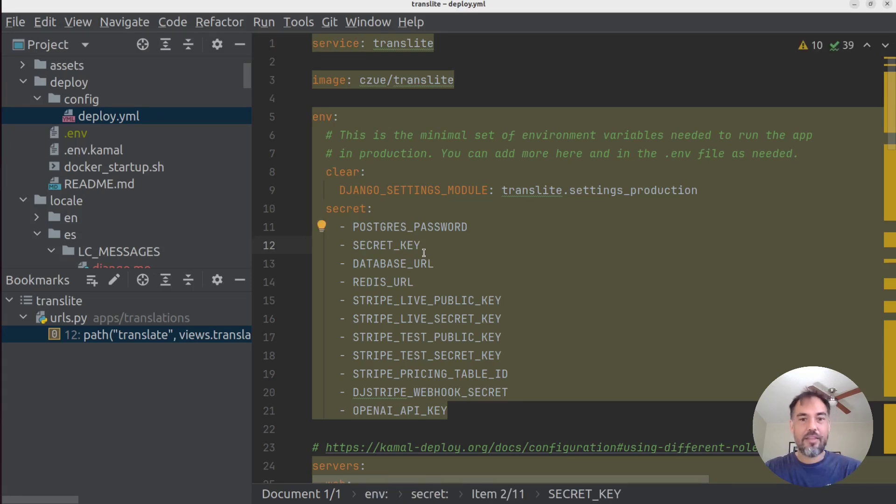
key("Home")
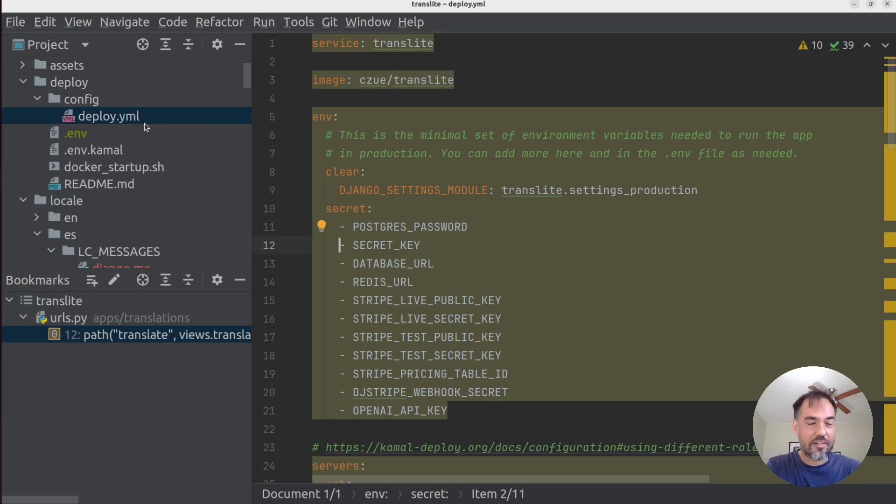
Copy the AWS_ACCESS_KEY_ID variable name from the Pegasus docs and add it after OPENAI_API_KEY in deploy.yml's secret list
key("alt+Tab")
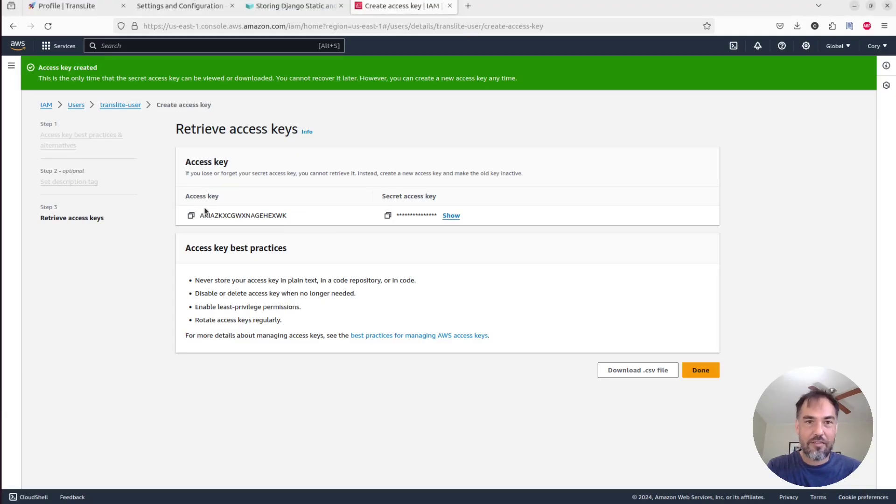
key("ctrl+shift+Tab")
key("ctrl+shift+Tab")
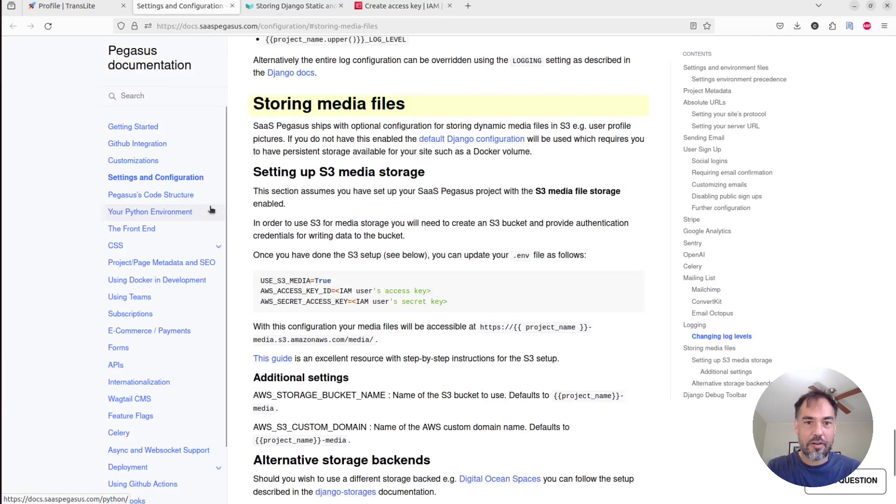
double_click(290, 292)
key("ctrl+c")
key("alt+Tab")
left_click(471, 412)
key("Return")
key("ctrl+v")
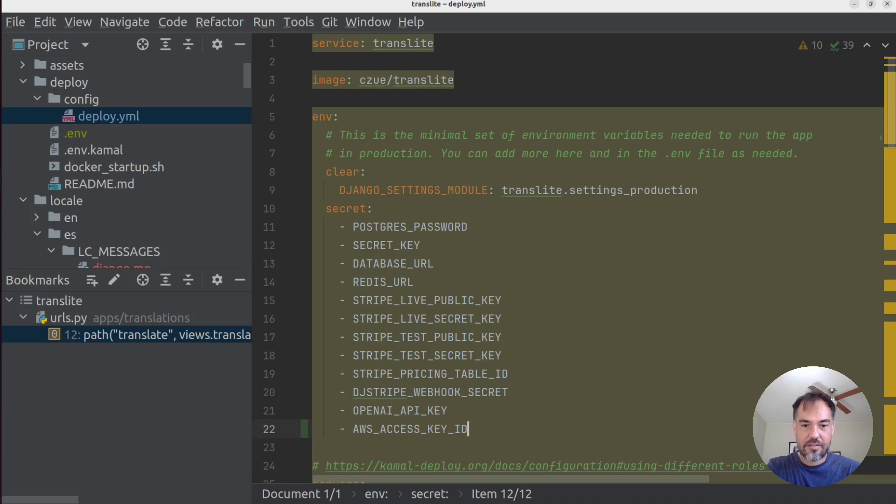
Copy AWS_SECRET_ACCESS_KEY from the Pegasus docs and add it as the last entry of deploy.yml's secret list
key("alt+Tab")
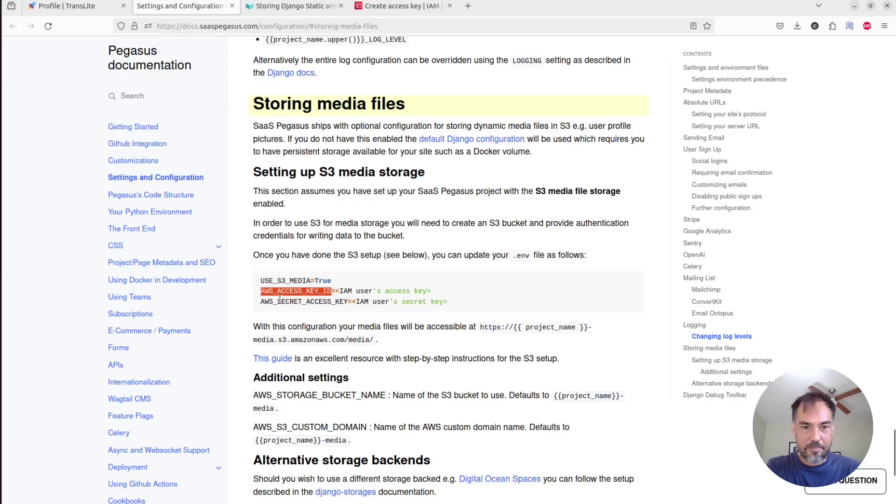
double_click(279, 301)
key("ctrl+c")
key("alt+Tab")
key("Return")
key("ctrl+v")
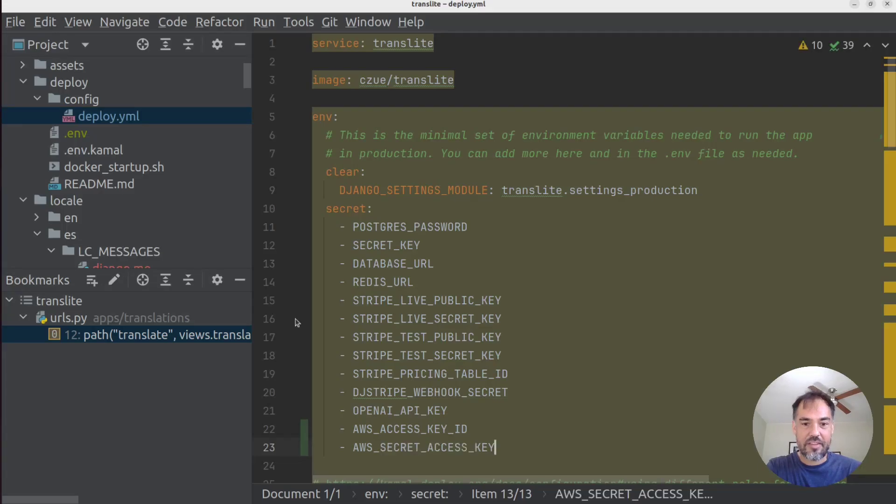
key("Down")
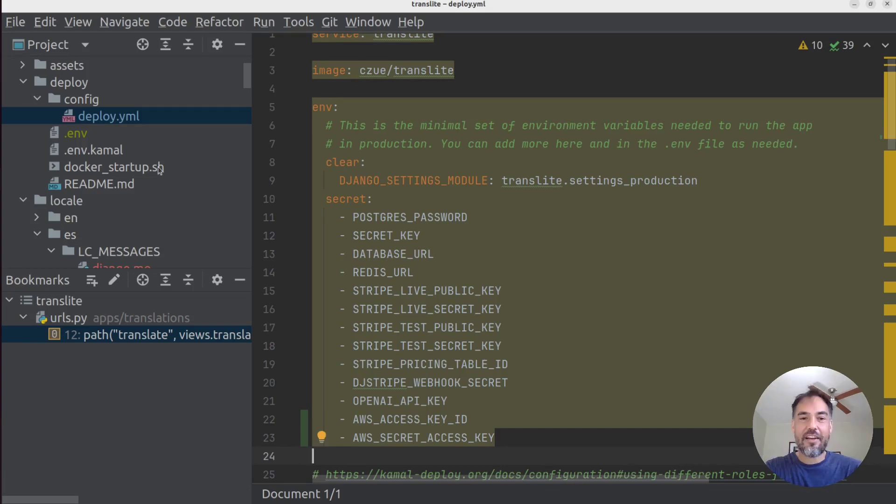
Open deploy/.env and set AWS_ACCESS_KEY_ID to the access key copied from the AWS console
double_click(109, 137)
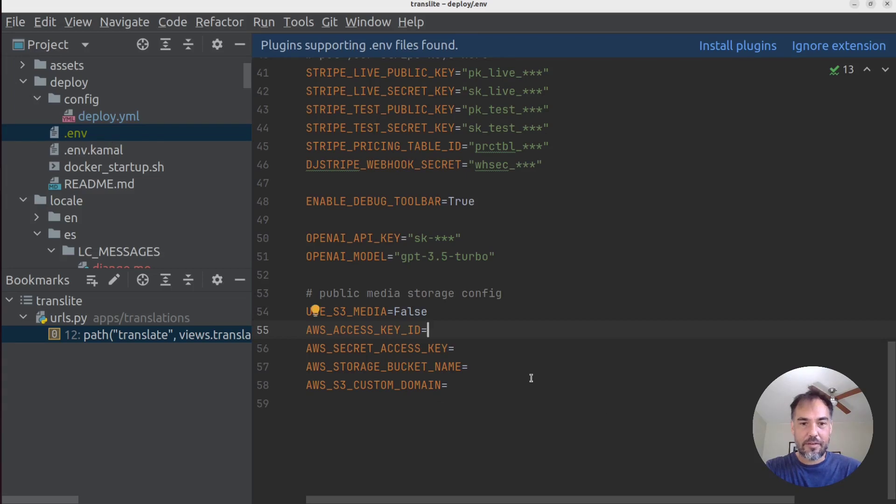
key("alt+Tab")
key("ctrl+Tab")
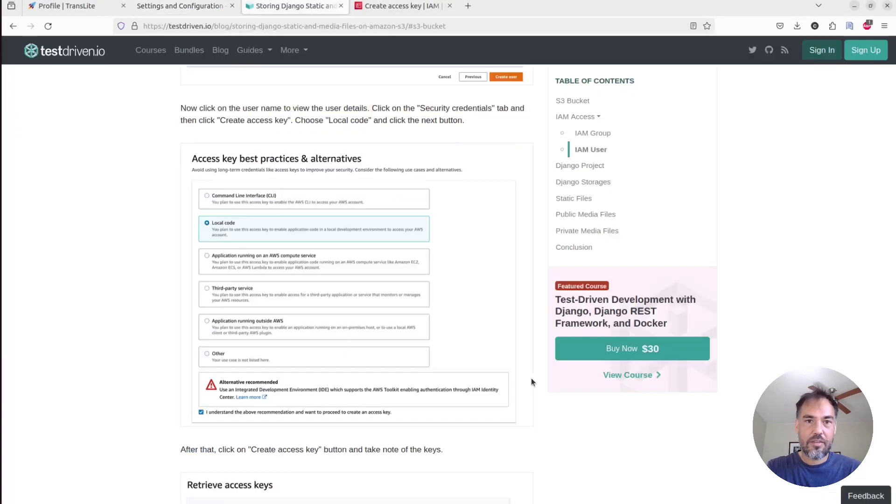
key("ctrl+Tab")
left_click(190, 215)
key("alt+Tab")
key("ctrl+v")
key("Down")
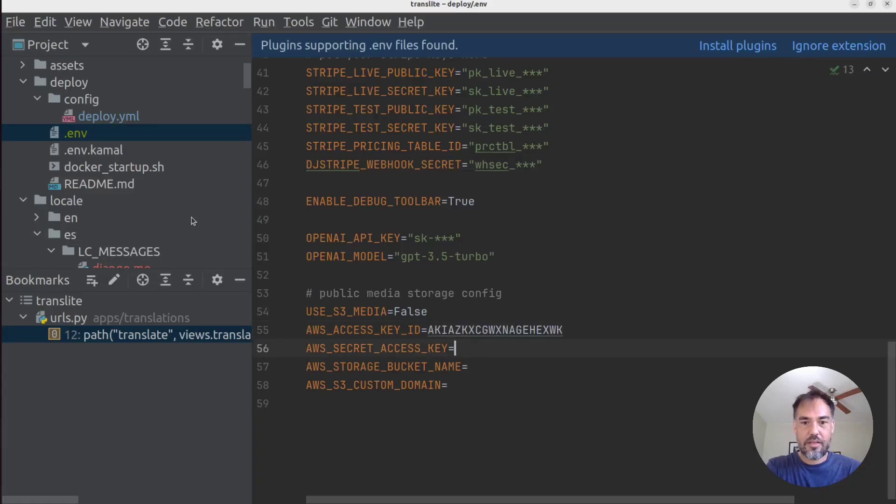
Set AWS_SECRET_ACCESS_KEY in deploy/.env to the secret access key copied from the AWS console
key("alt+Tab")
left_click(387, 215)
key("alt+Tab")
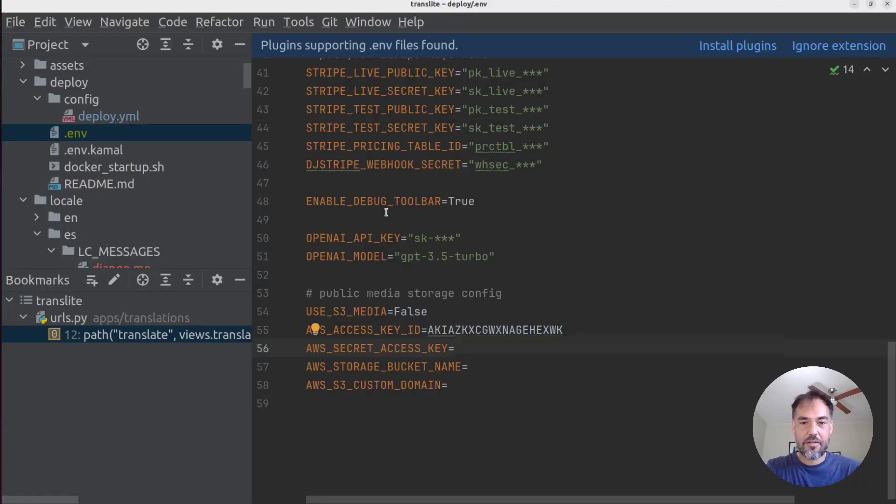
key("ctrl+v")
key("Down")
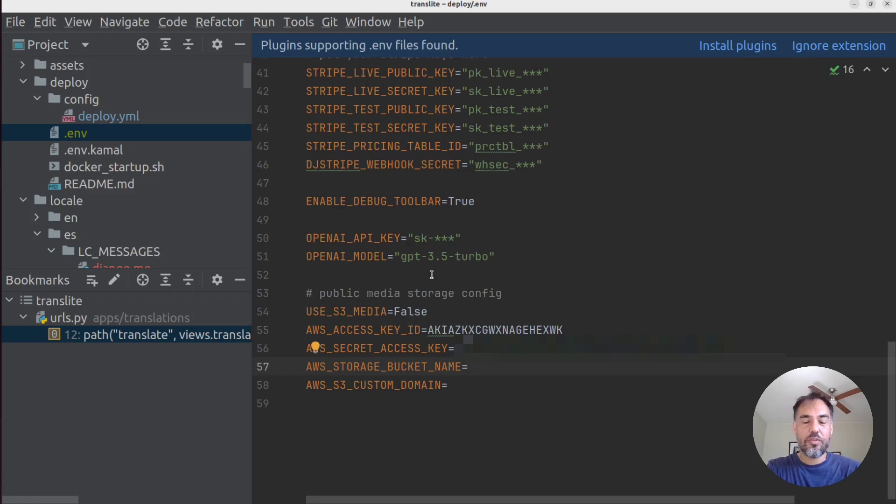
Set AWS_STORAGE_BUCKET_NAME to translite-media in deploy/.env
type("transl")
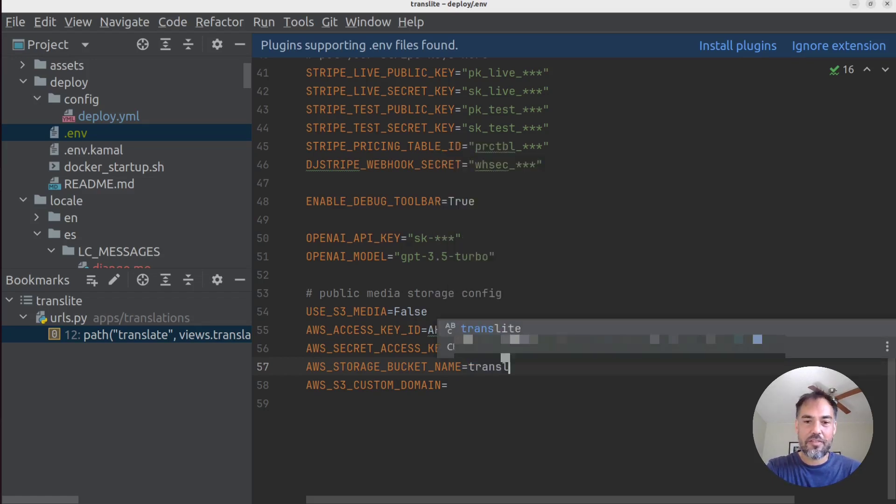
key("Return")
type("-me")
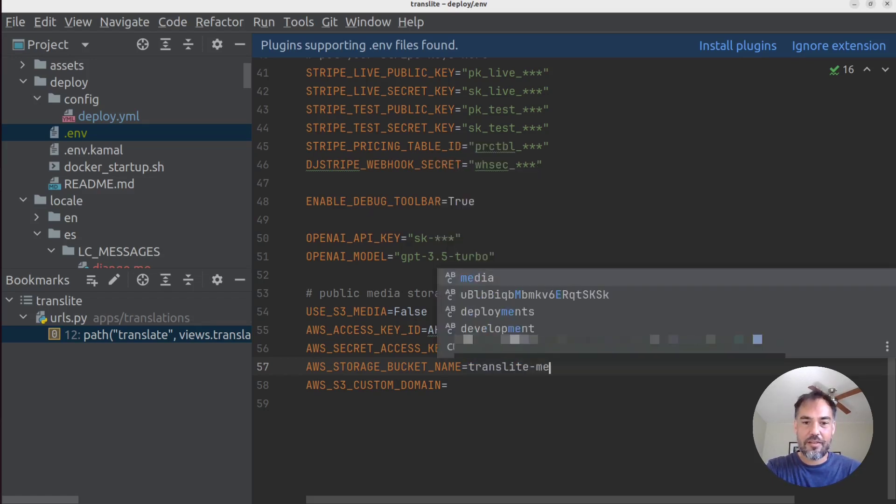
key("Return")
Copy the bucket name value translite-media into AWS_S3_CUSTOM_DOMAIN in deploy/.env
key("ctrl+shift+Left")
key("ctrl+shift+Left")
key("ctrl+c")
key("End")
key("Down")
key("ctrl+v")
key("Home")
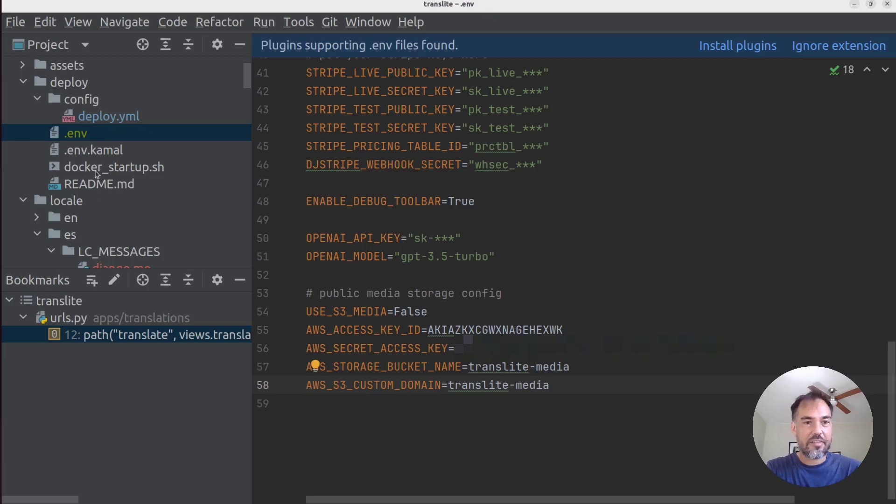
Duplicate the DJANGO_SETTINGS_MODULE line in the clear section of deploy.yml
double_click(90, 111)
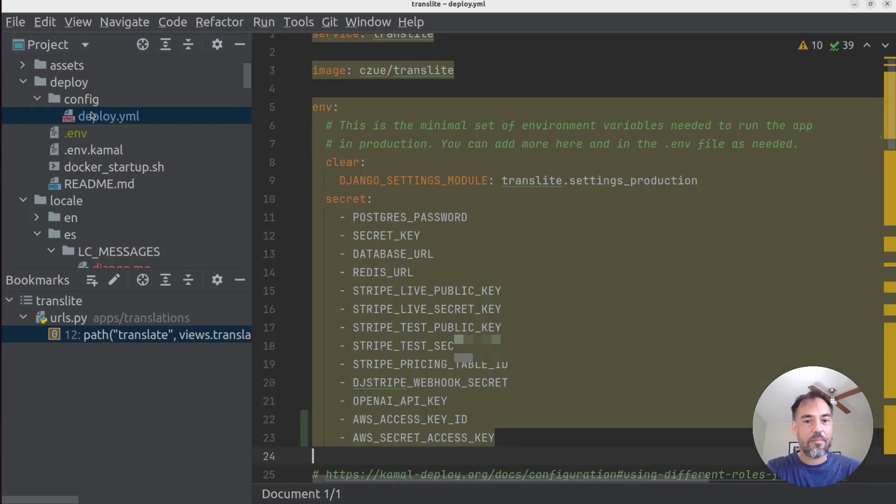
left_click(421, 205)
key("shift+End")
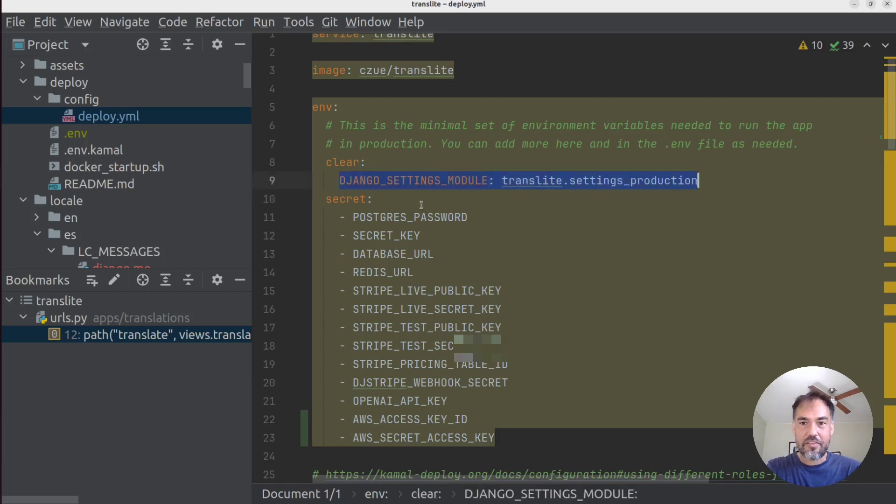
key("ctrl+c")
key("End")
key("Return")
key("ctrl+v")
key("Home")
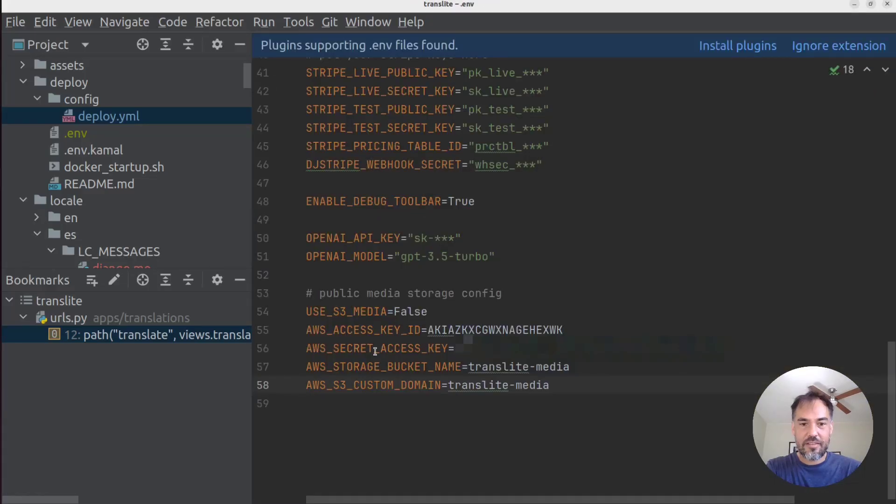
Change the duplicated line in deploy.yml's clear section to AWS_STORAGE_BUCKET_NAME: translite-media, copying the variable name from .env
left_click_drag(306, 367, 461, 367)
key("ctrl+c")
key("ctrl+Tab")
key("ctrl+v")
key("ctrl+Delete")
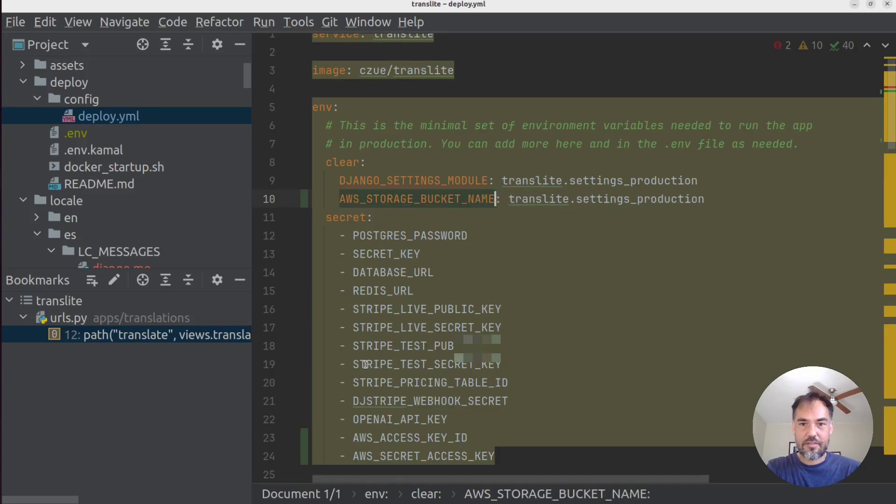
key("Right")
key("Right")
key("ctrl+Right")
type("-media")
key("ctrl+Delete")
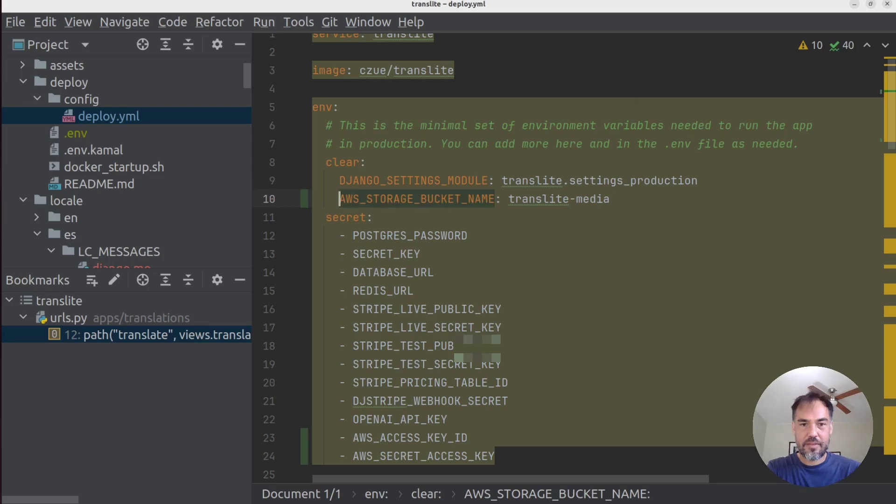
Add AWS_S3_CUSTOM_DOMAIN: translite-media below the bucket name in deploy.yml's clear section, taking the variable name from .env
key("ctrl+Tab")
key("Down")
key("Home")
key("ctrl+shift+Right")
key("Right")
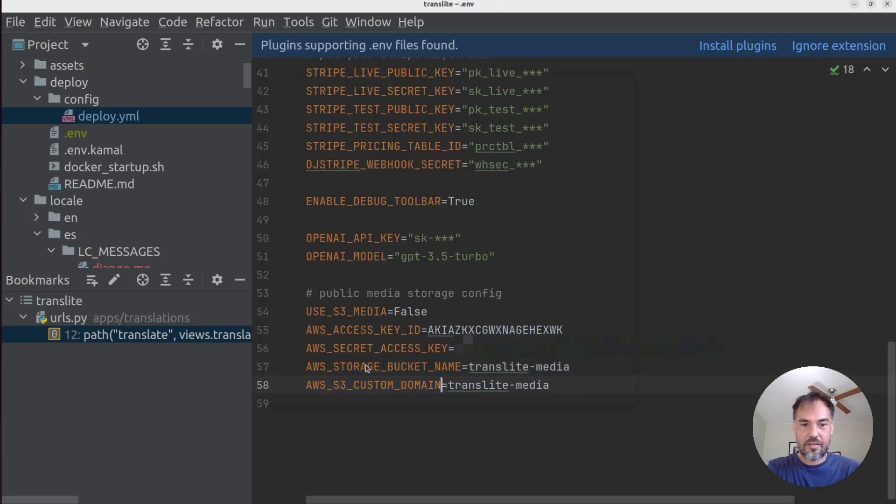
key("ctrl+Tab")
key("Return")
key("ctrl+v")
type(": translite-media")
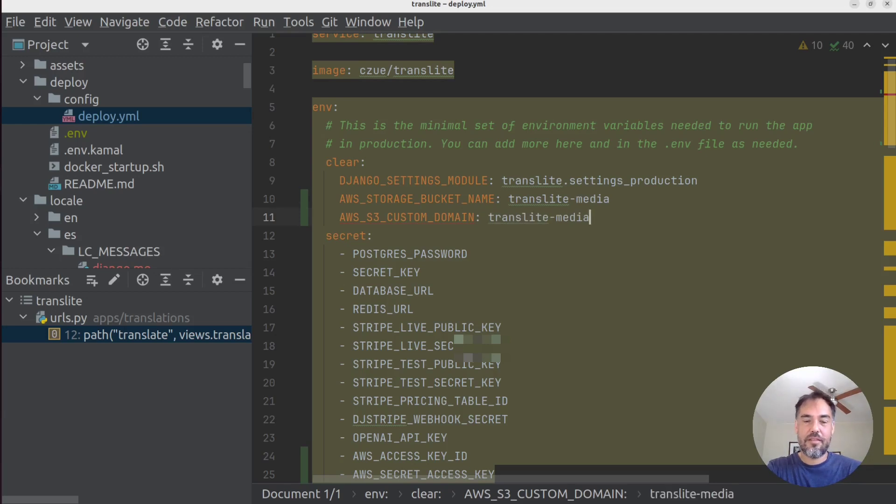
left_click(325, 235)
key("Up")
key("Up")
left_click(613, 208)
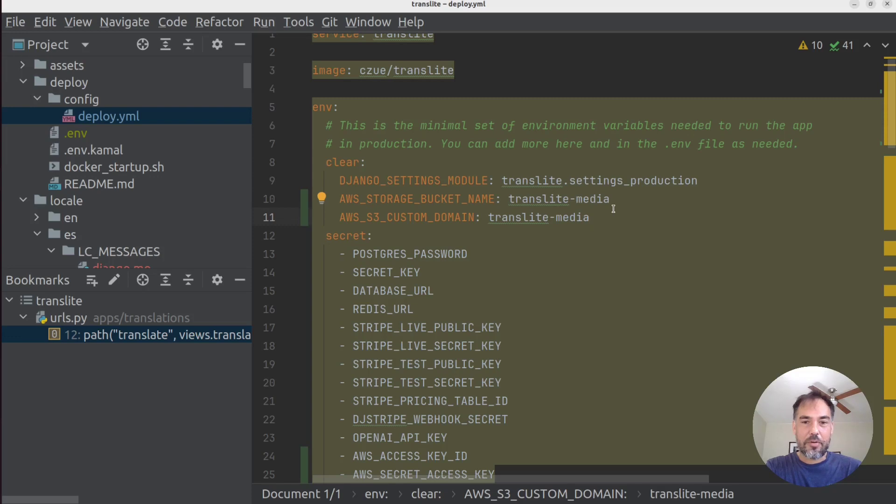
Search the Pegasus documentation for kamal, open the Kamal deployment page and examine how to manage changes, settings and secrets after deployment
key("alt+Tab")
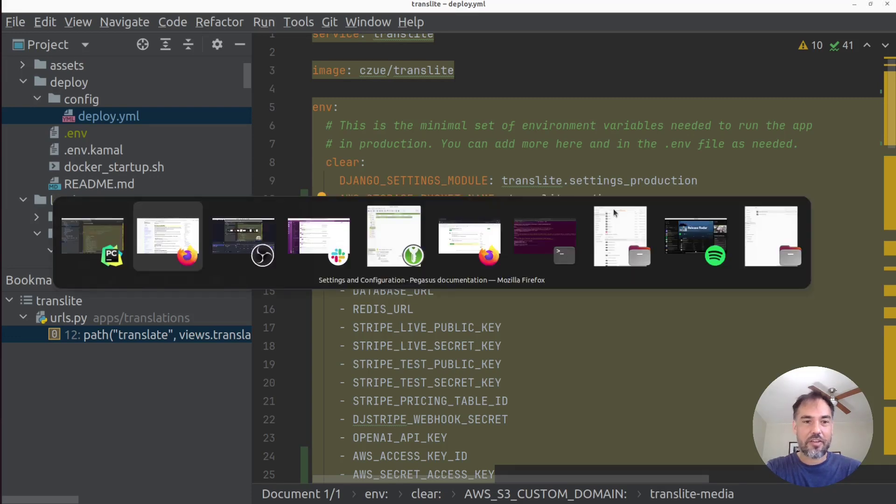
left_click(601, 225)
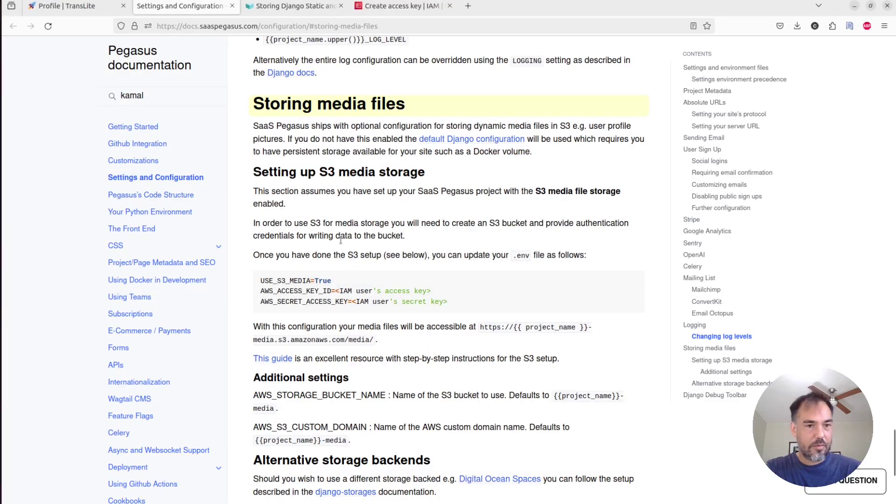
scroll(200, 394, "down", 2)
left_click(217, 404)
scroll(148, 473, "down", 5)
left_click(135, 371)
scroll(448, 236, "down", 15)
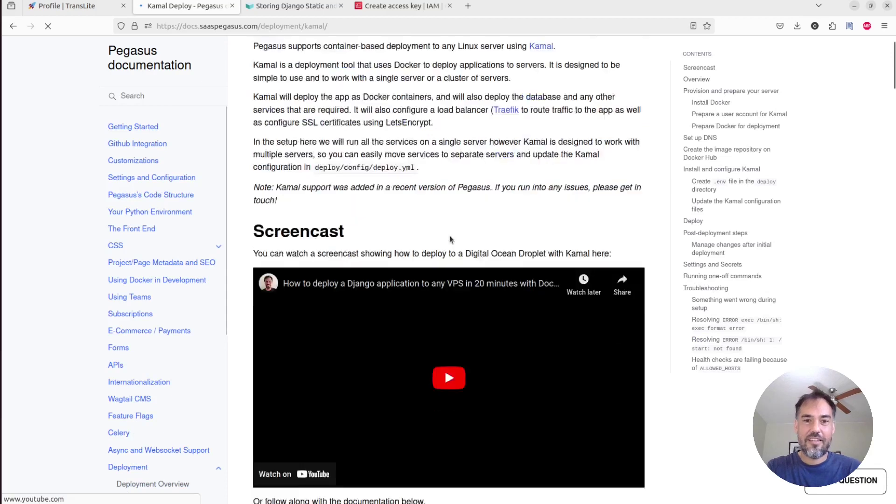
scroll(464, 265, "down", 20)
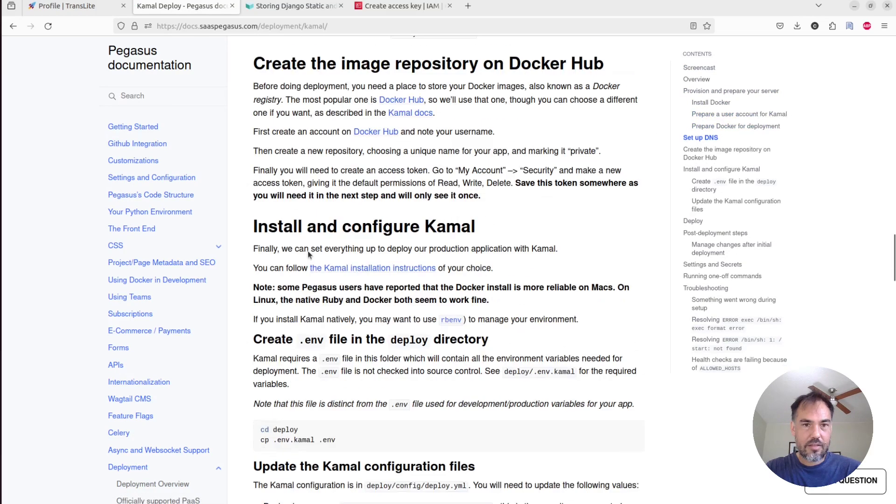
scroll(360, 356, "down", 7)
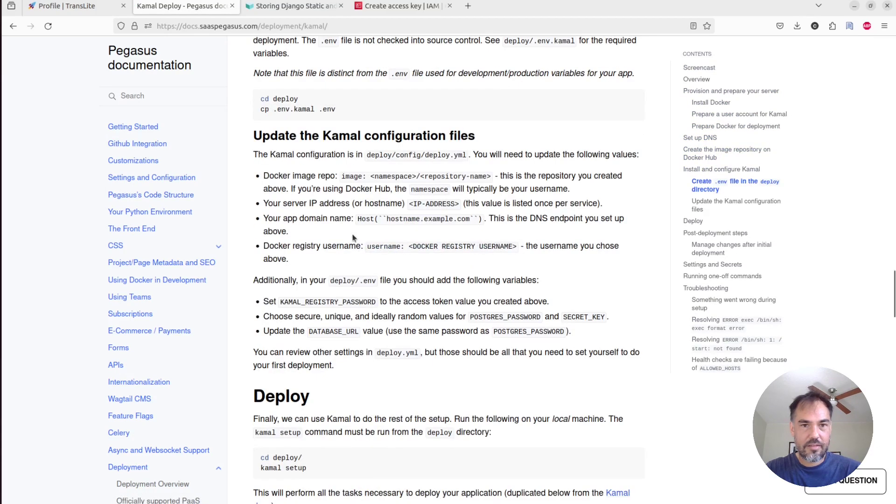
scroll(305, 122, "down", 16)
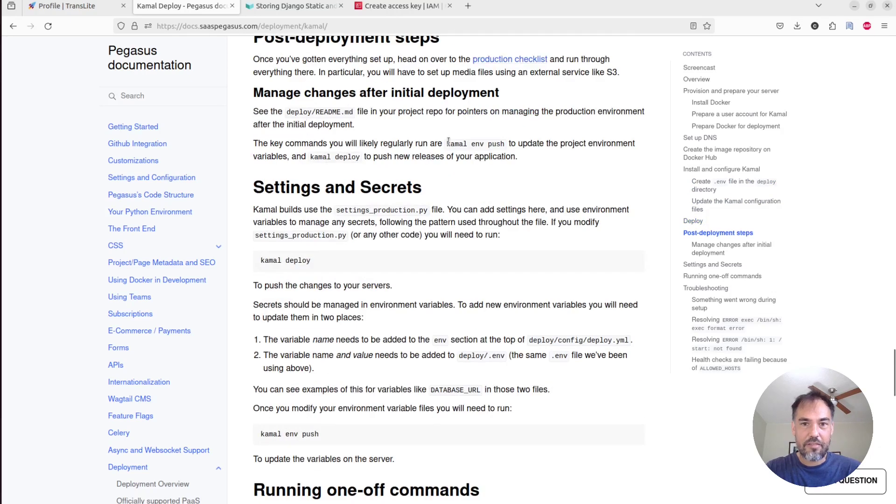
Copy the kamal env push command from the Pegasus documentation, switch to the terminal and run it in translite/deploy on a cleared screen
left_click_drag(446, 144, 505, 144)
key("alt+Tab")
key("alt+Tab")
key("alt+Tab")
key("alt+Tab")
key("alt+Tab")
key("alt+Tab")
key("alt+Tab")
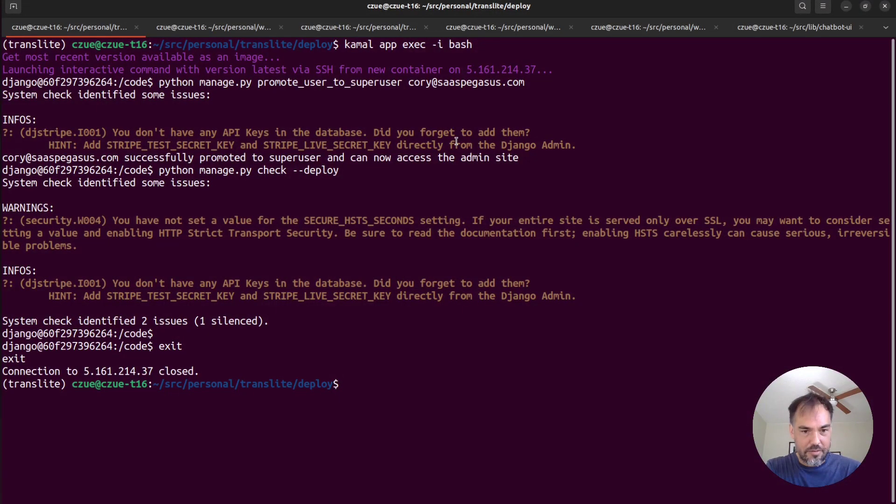
type("clera")
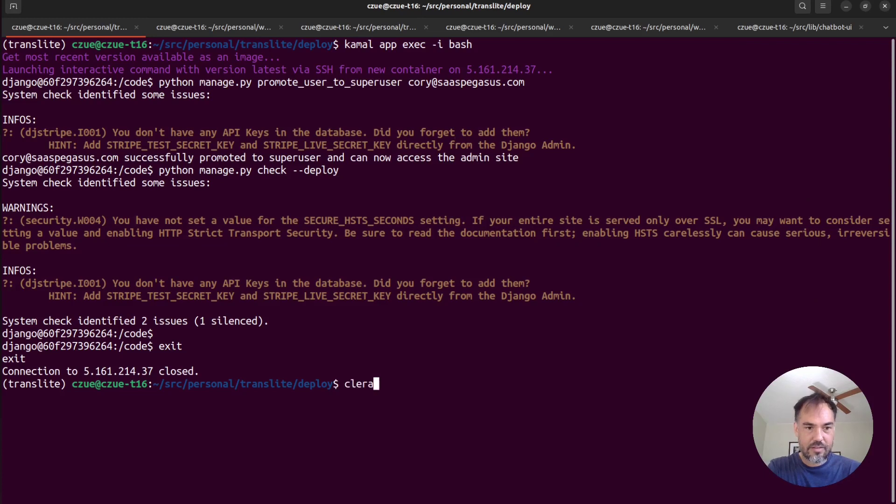
key("Return")
type("clear")
key("Return")
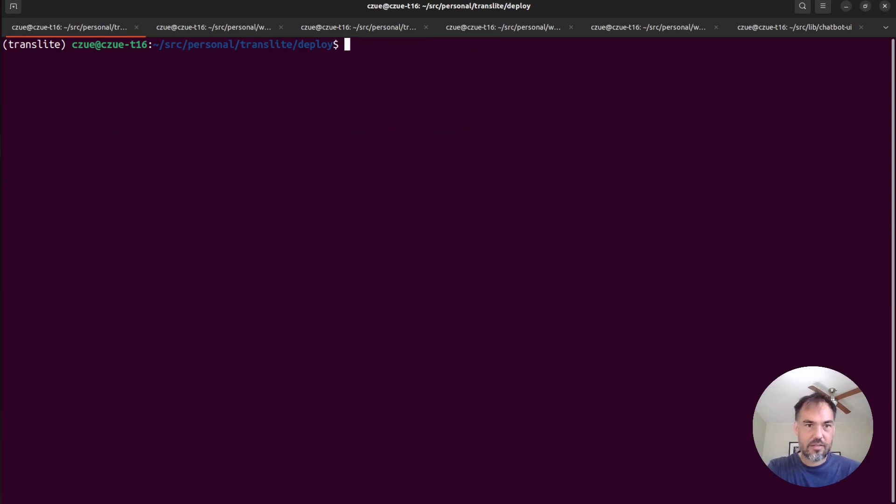
key("ctrl+shift+v")
key("Return")
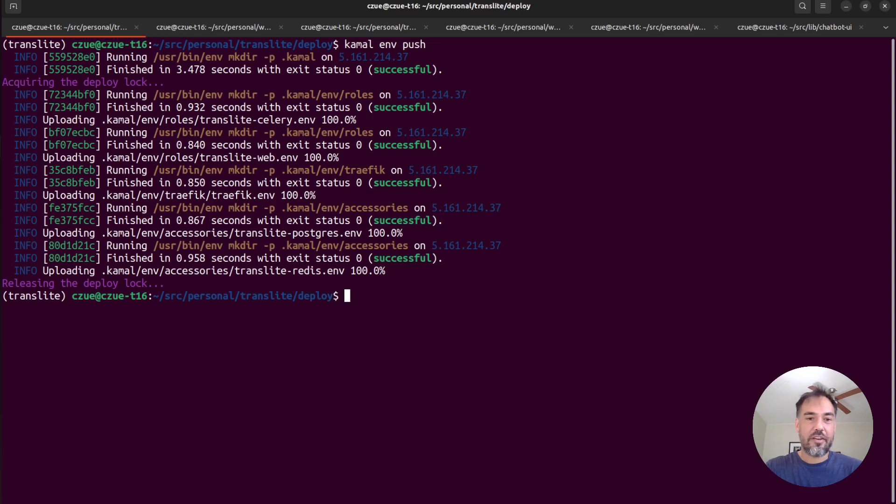
Check the S3 media variables in the Pegasus documentation, then duplicate the AWS_S3_CUSTOM_DOMAIN line in deploy.yml's clear section in PyCharm
key("alt+Tab")
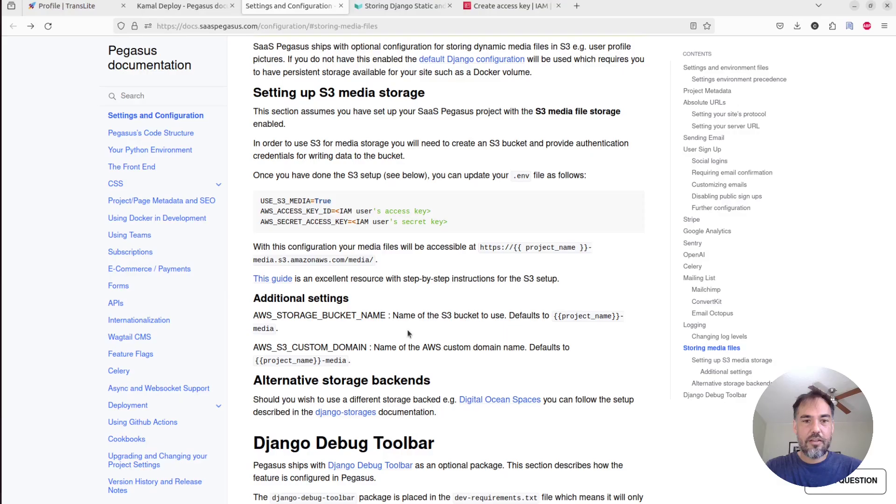
double_click(288, 201)
left_click(288, 200)
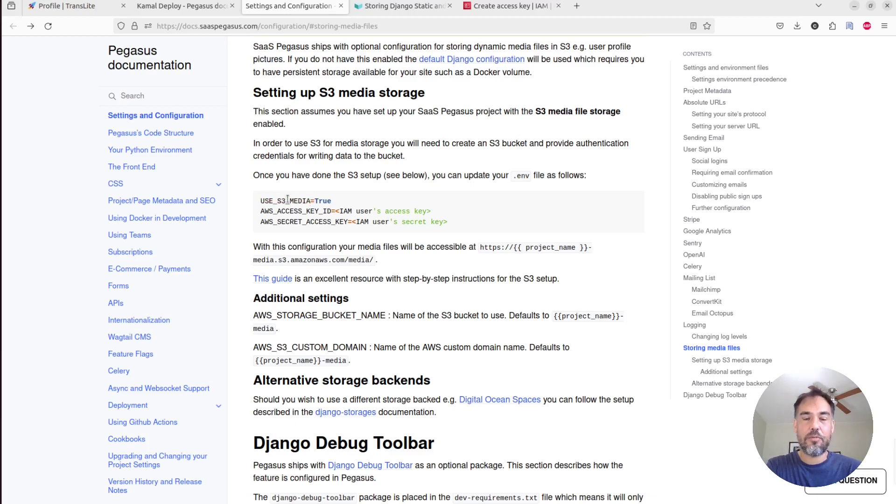
key("alt+Tab")
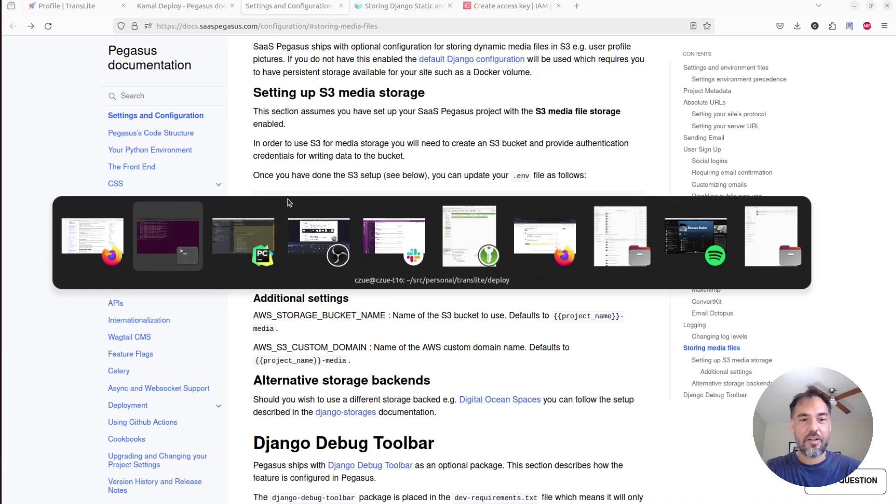
key("alt+Tab")
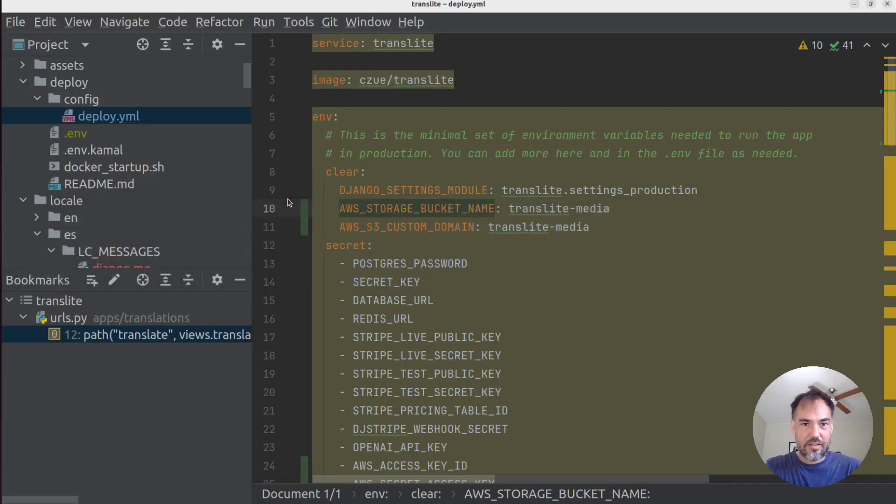
key("Down")
key("shift+End")
key("ctrl+c")
key("End")
key("Return")
key("ctrl+v")
key("Home")
key("ctrl+shift+Right")
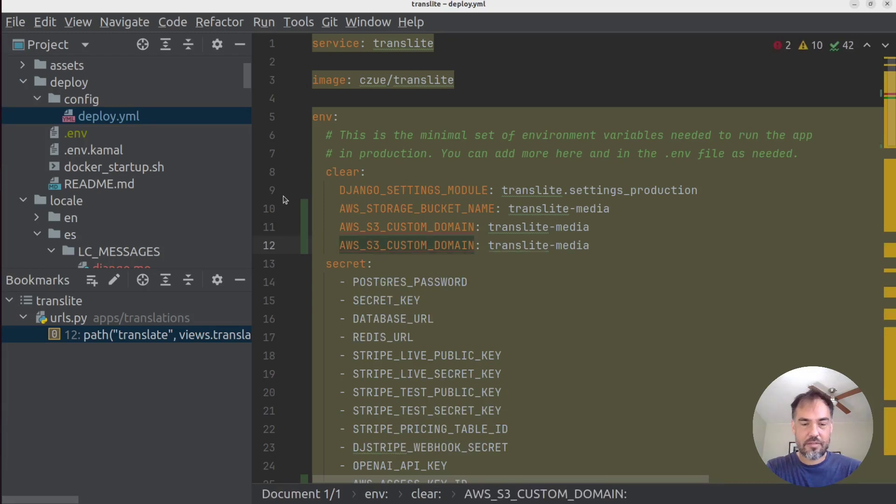
Change the duplicated line in deploy.yml's clear section to USE_S3_MEDIA: True, copying the variable name from the Pegasus documentation
key("alt+Tab")
left_click(284, 200)
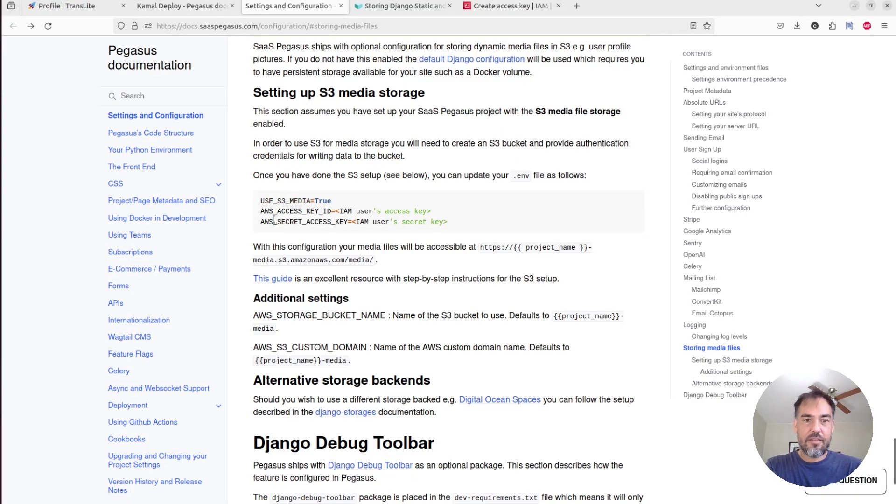
double_click(273, 201)
key("ctrl+c")
key("alt+Tab")
key("ctrl+v")
key("Right")
key("Right")
key("shift+End")
key("Delete")
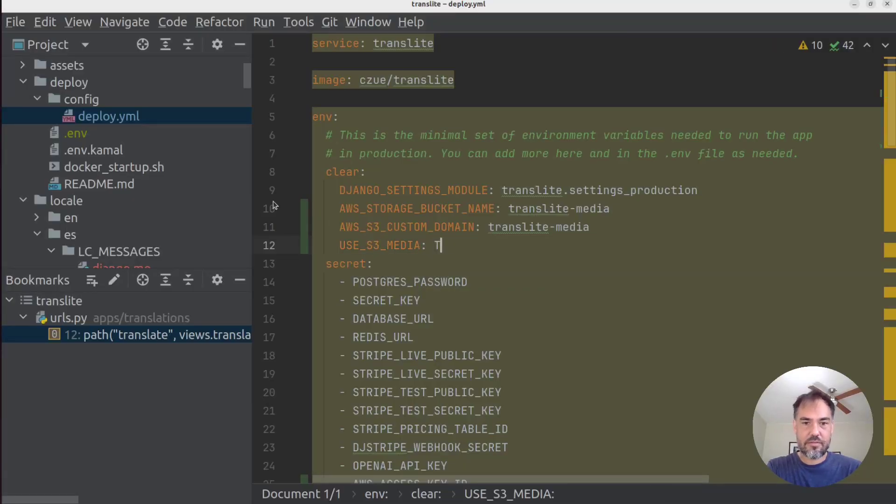
type("True")
key("Down")
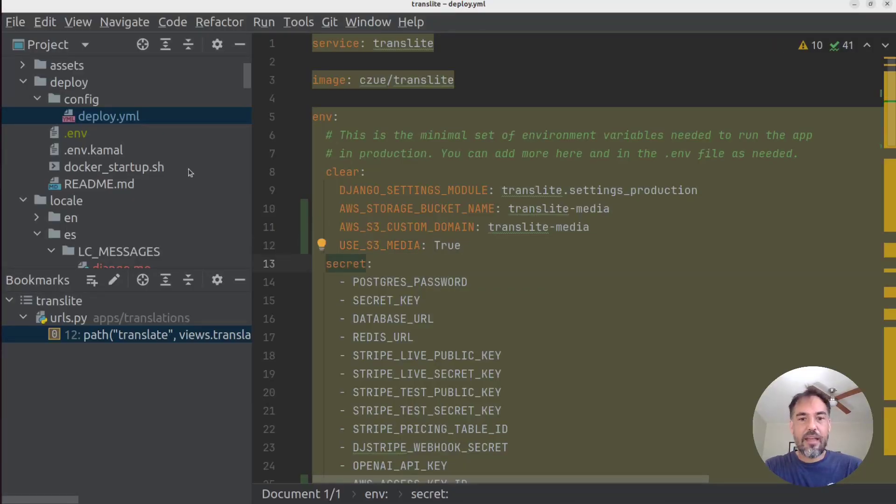
Switch to the terminal and push the environment variables again with kamal env push
key("alt+Tab")
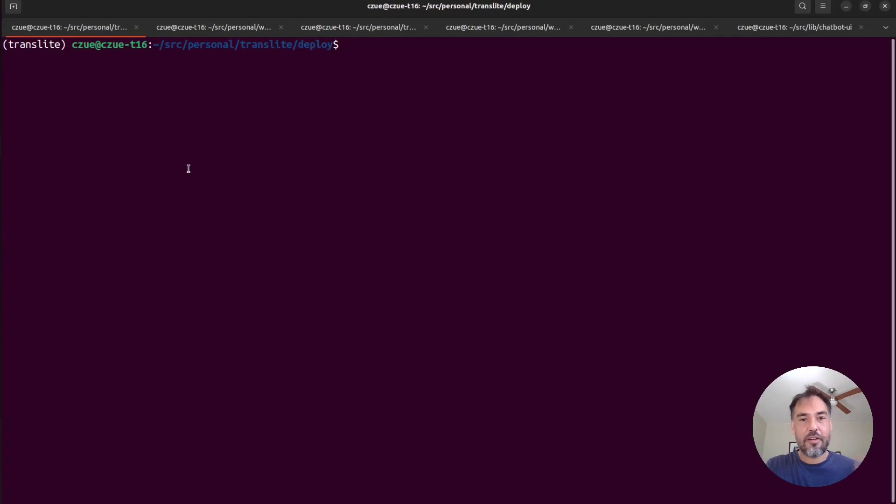
type("kamal env push")
key("Return")
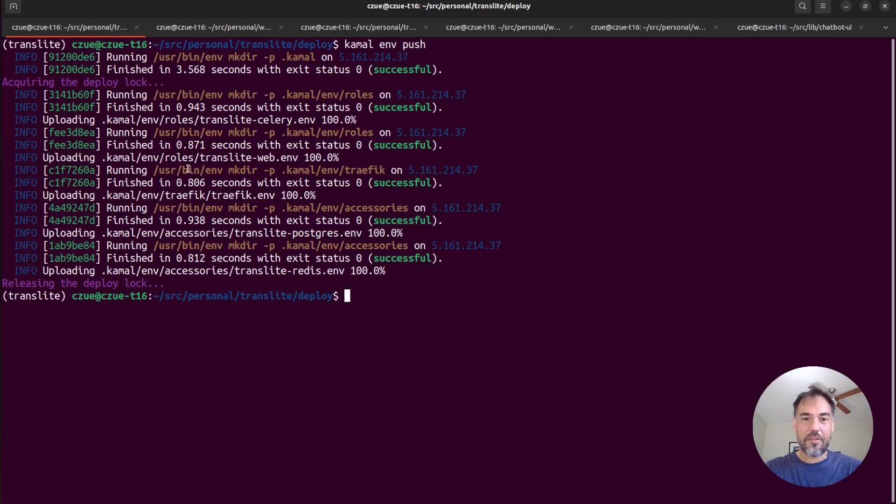
Switch to Firefox, reload the TransLite profile page and upload openai-logomark.png as the profile picture
key("alt+Tab")
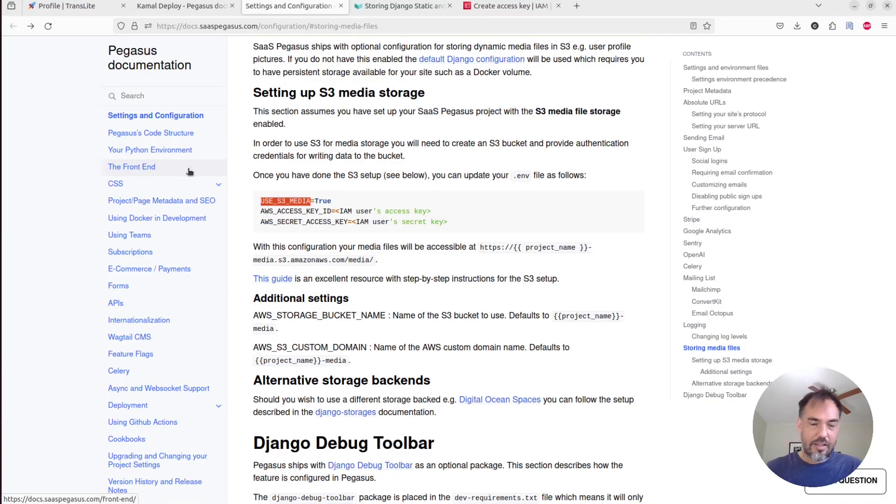
key("ctrl+Page_Up")
key("ctrl+Page_Up")
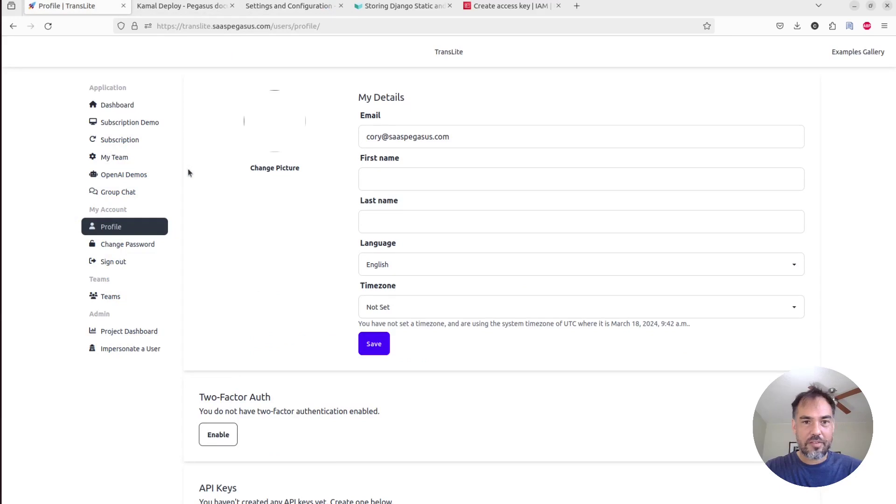
key("ctrl+r")
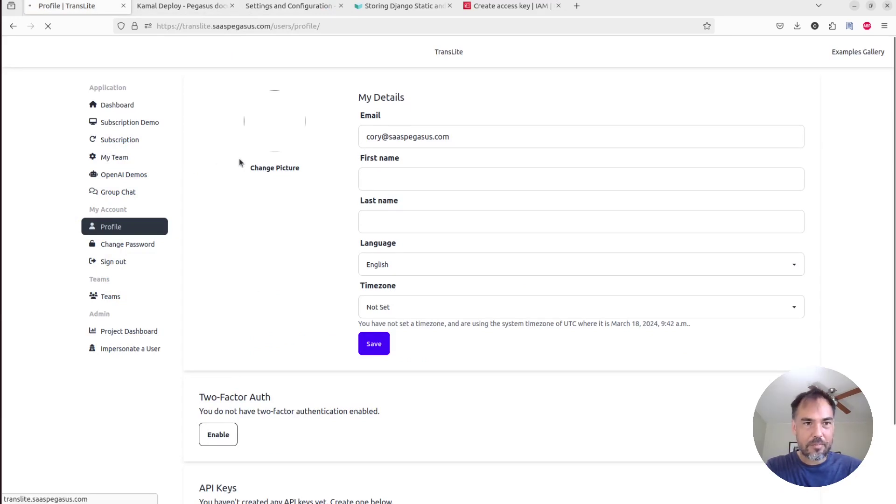
left_click(285, 166)
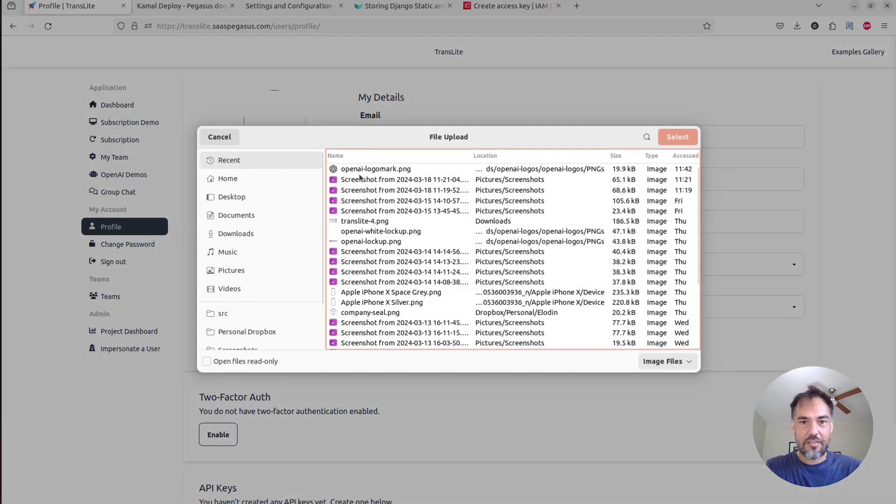
double_click(352, 168)
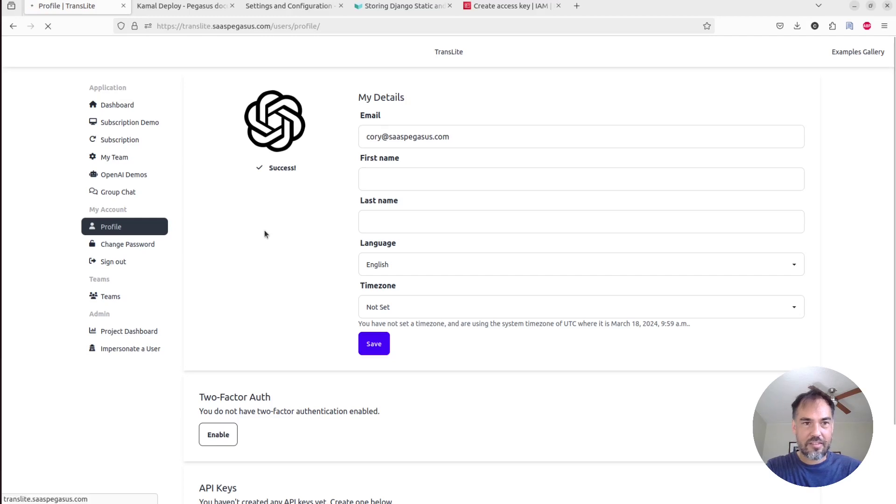
Copy the broken profile picture's link and paste it into a new tab to examine the media address, closing that tab again
right_click(262, 120)
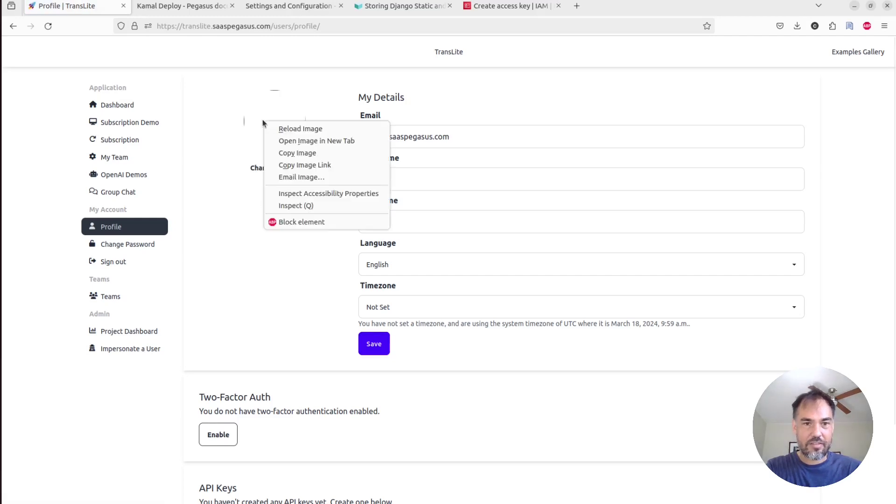
left_click(293, 165)
key("ctrl+t")
key("ctrl+v")
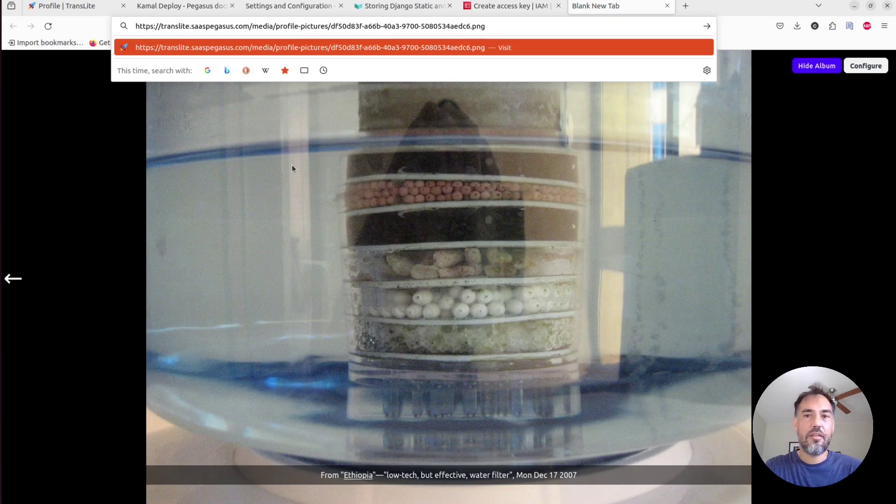
key("ctrl+w")
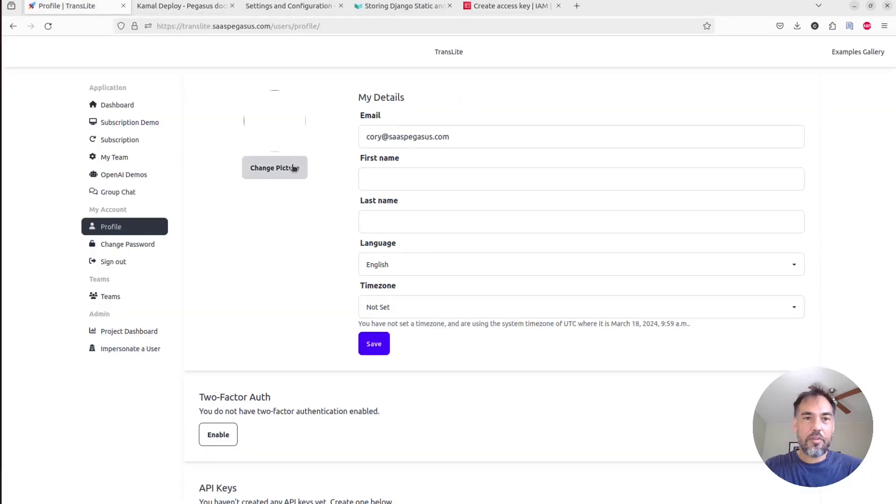
Check the post-deployment commands on the Kamal documentation page, then run kamal deploy in the terminal on a cleared screen
key("ctrl+Tab")
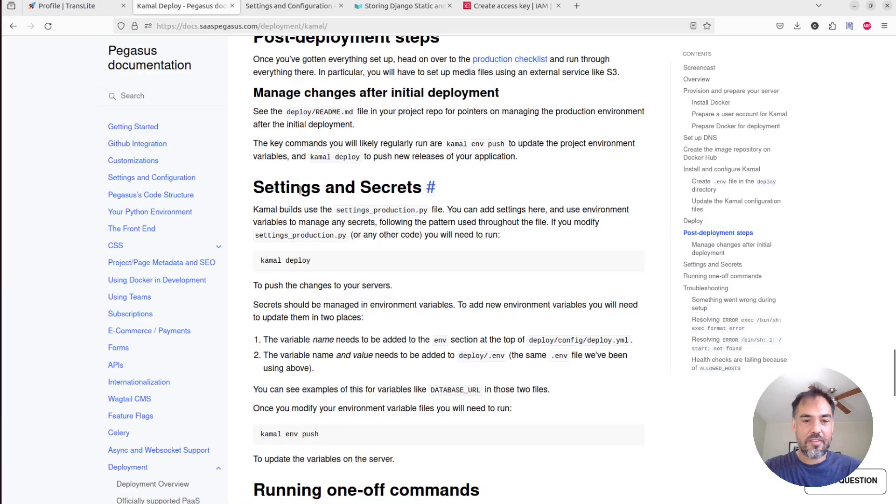
scroll(300, 189, "down", 5)
scroll(300, 189, "up", 5)
key("alt+Tab")
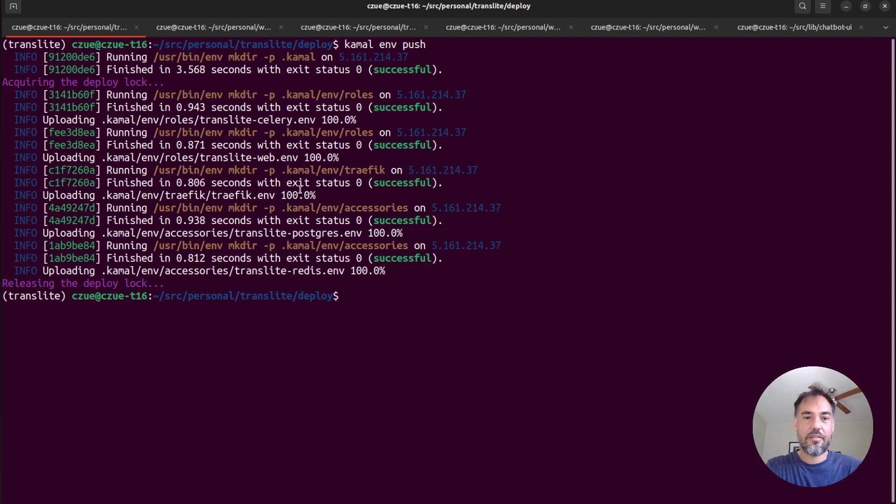
key("ctrl+l")
type("kamal deploy")
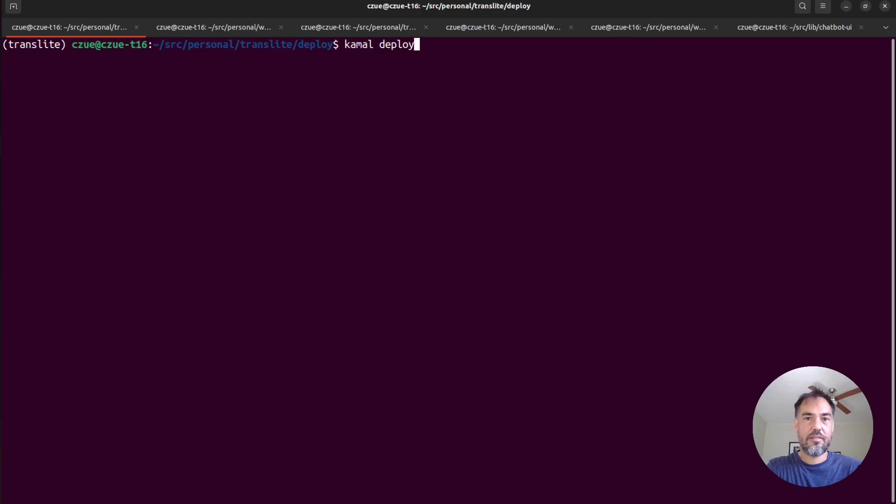
key("Return")
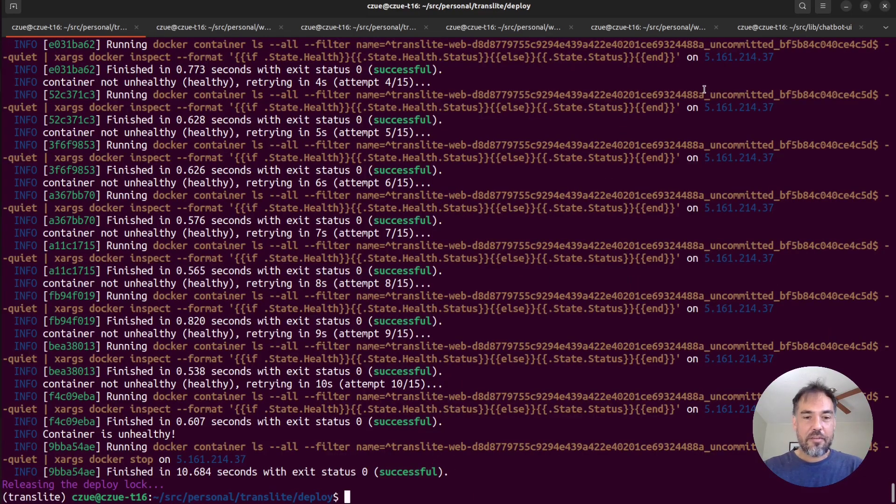
Switch to the private Firefox window and upload openai-logomark.png as the TransLite profile picture
key("alt+Tab")
key("alt+Tab")
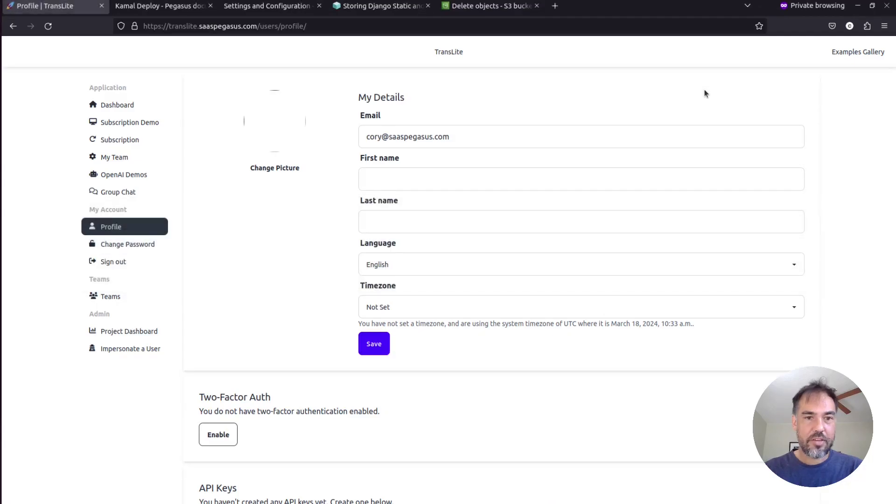
left_click(275, 169)
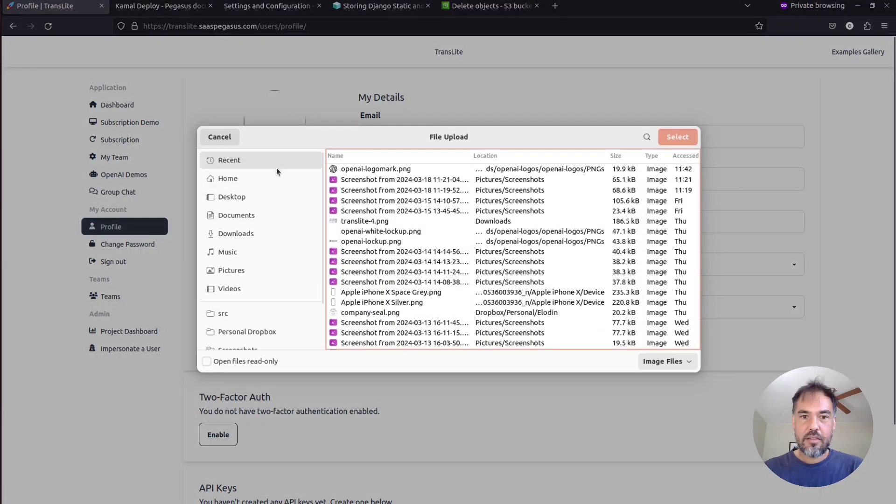
left_click(671, 142)
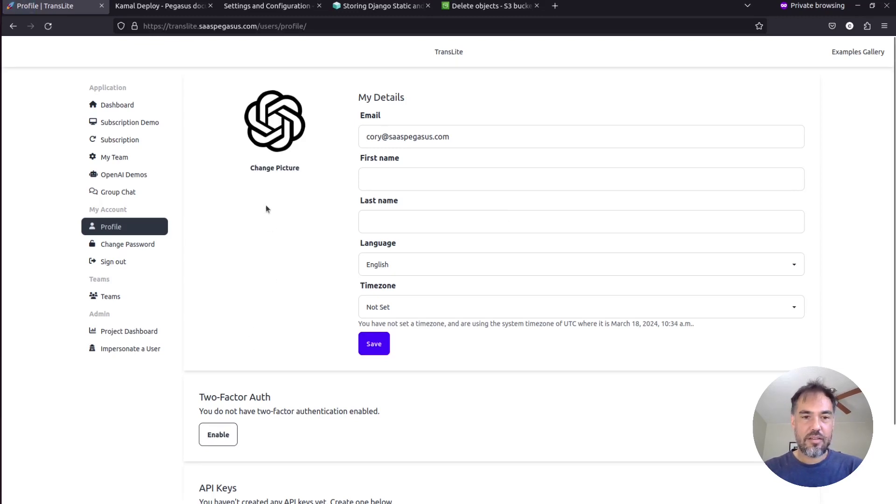
Copy the new profile picture's link, open it in a new tab to check where the image is served from, and return to the profile page
right_click(267, 136)
left_click(292, 125)
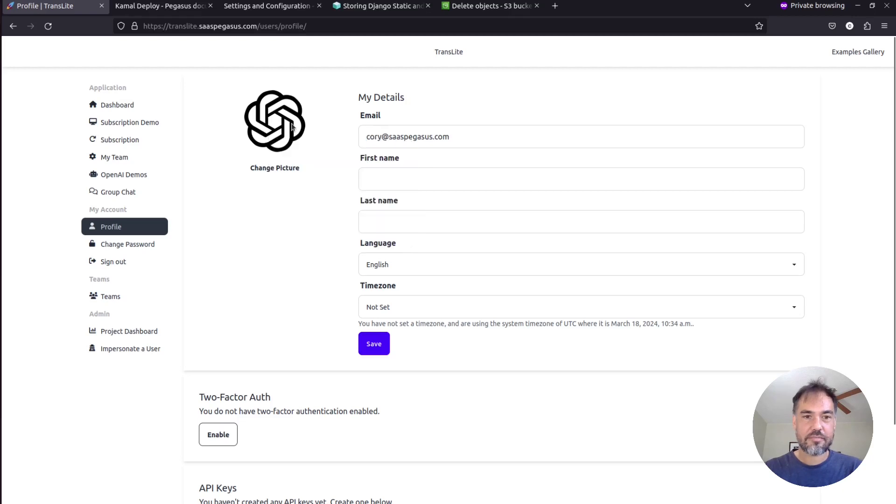
right_click(292, 126)
key("Escape")
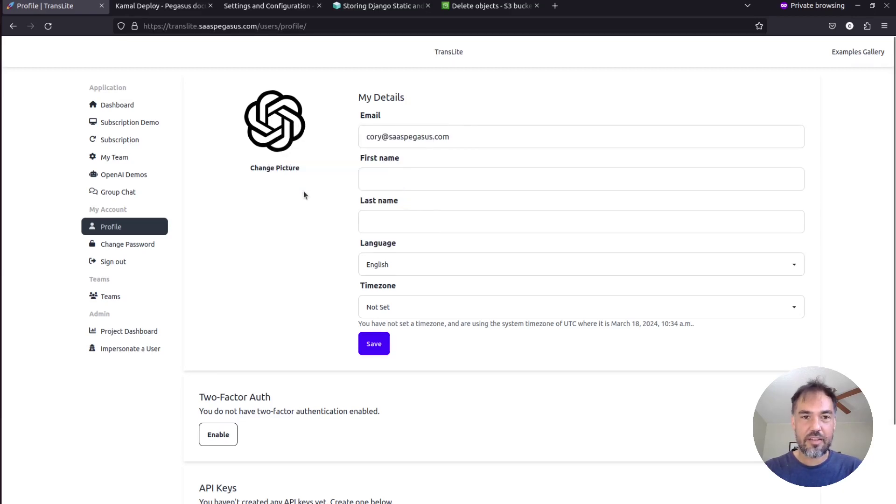
key("ctrl+t")
key("ctrl+v")
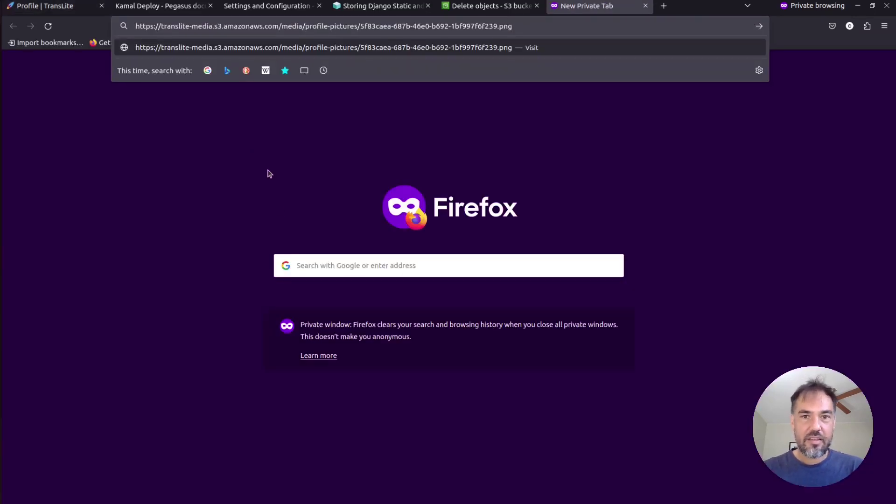
key("Return")
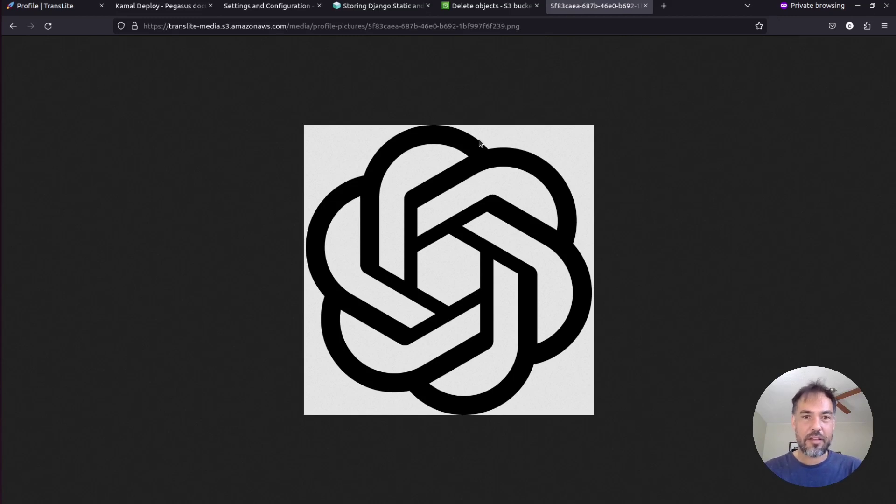
key("ctrl+1")
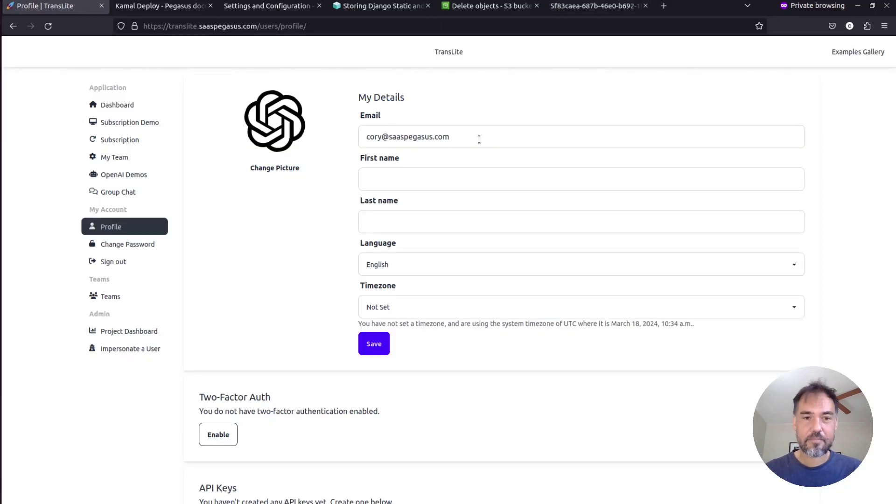